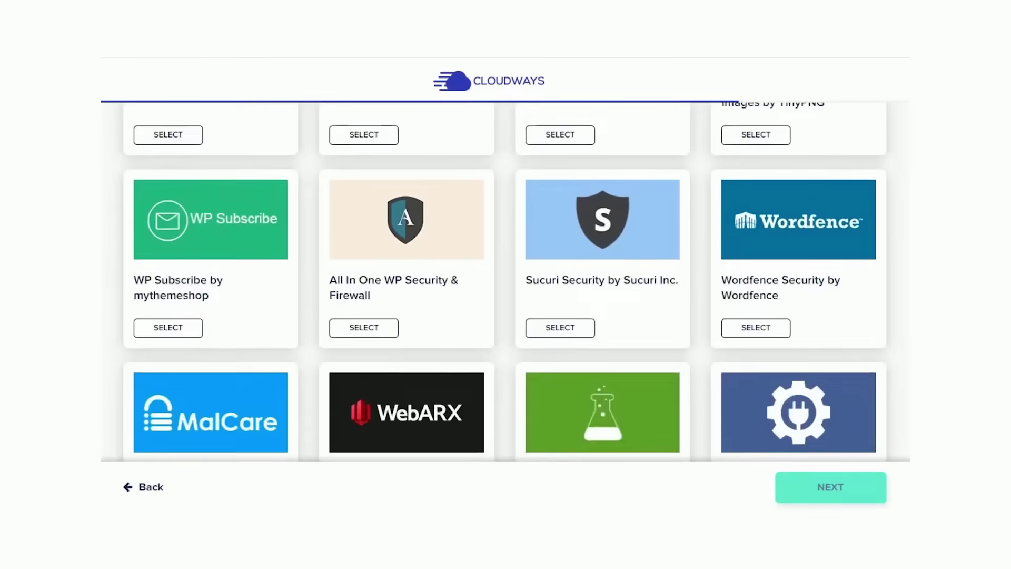
scroll(506, 279, "down", 4)
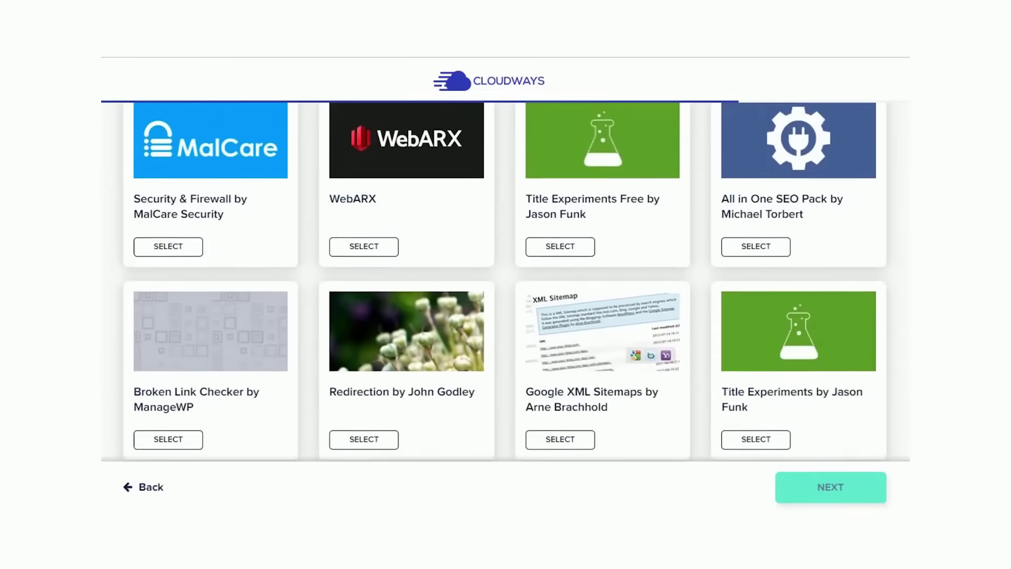
scroll(506, 279, "down", 3)
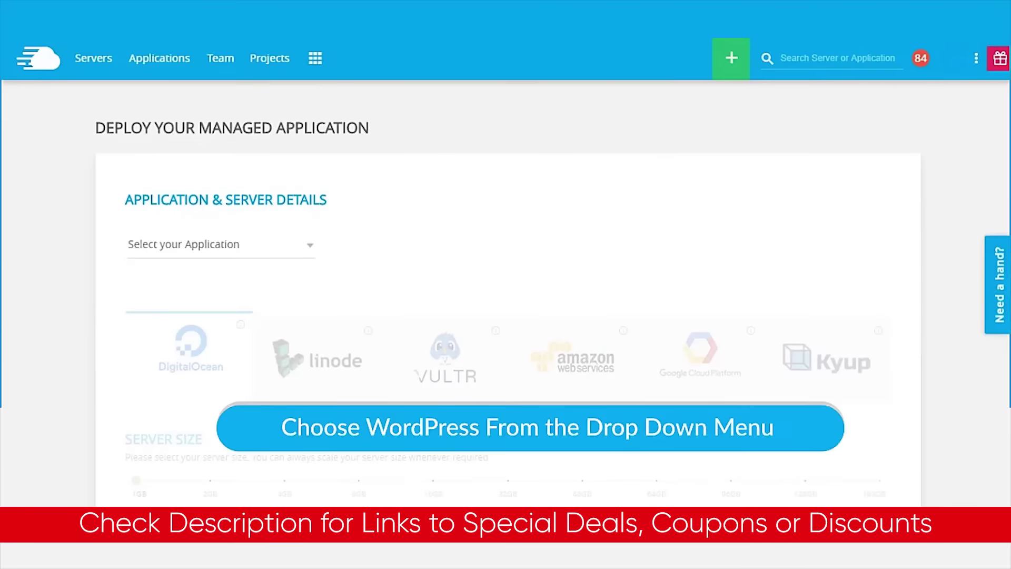
Choose WordPress Version 4.9.2, name the app and server Test App, and continue.
left_click(303, 244)
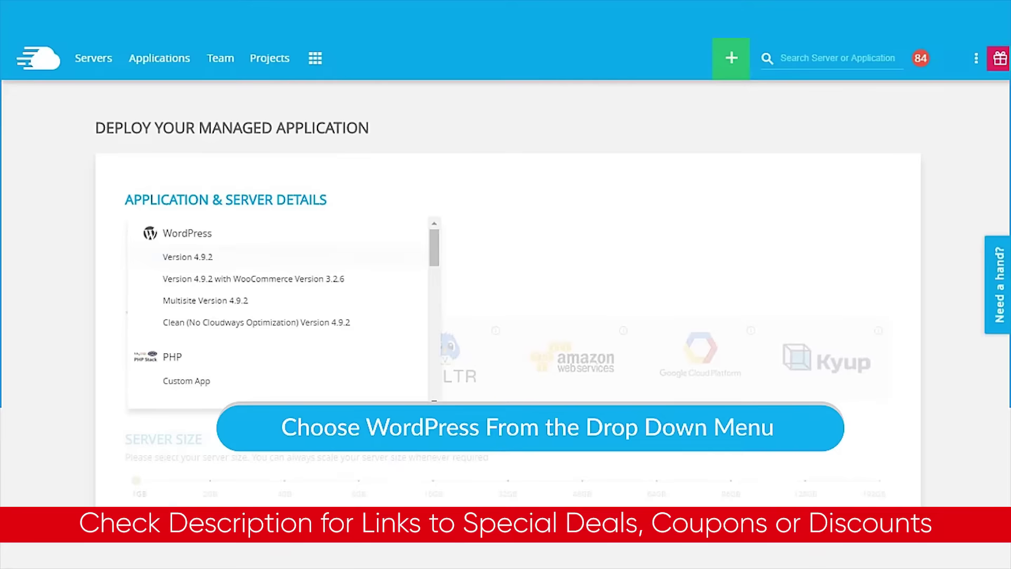
left_click(187, 256)
left_click(387, 245)
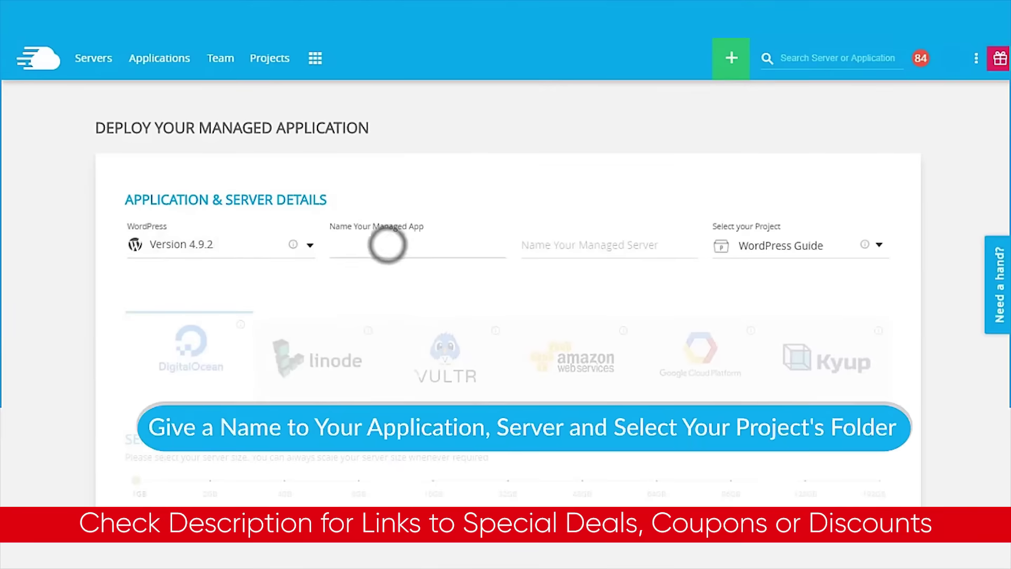
type("Test App")
left_click(580, 245)
type("Test App")
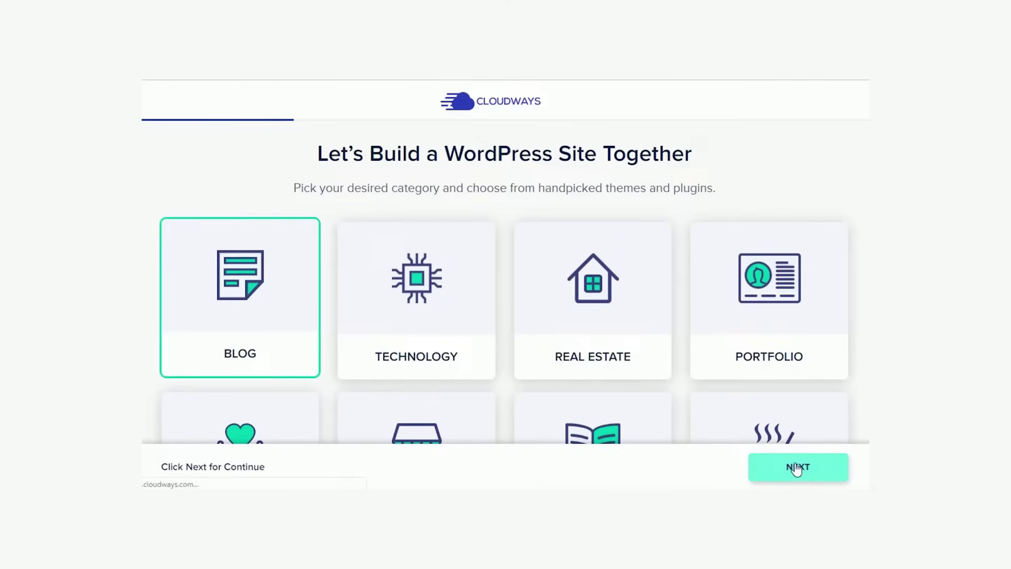
left_click(796, 468)
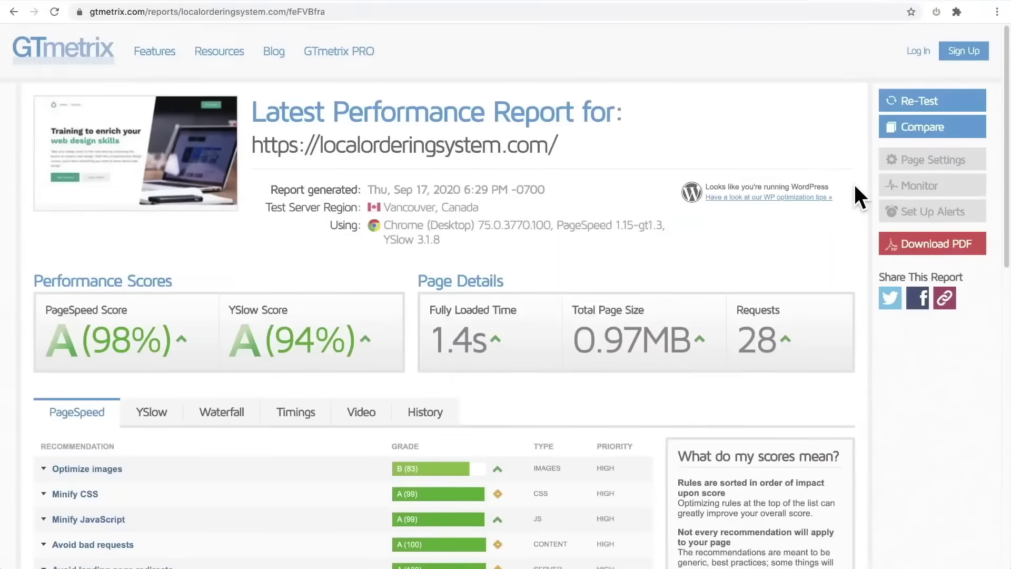
left_click(461, 342)
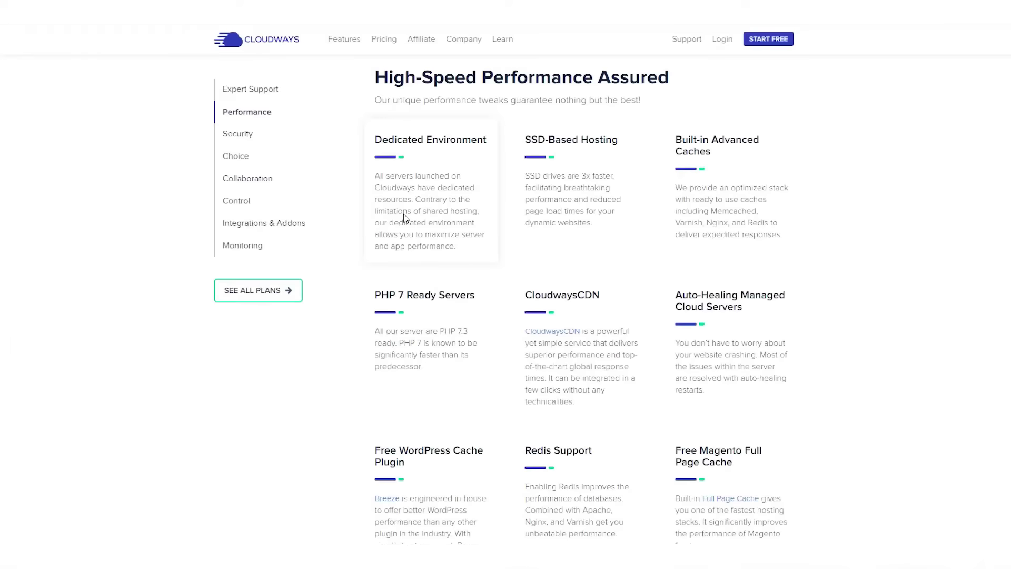
View the managed security features section.
left_click(231, 139)
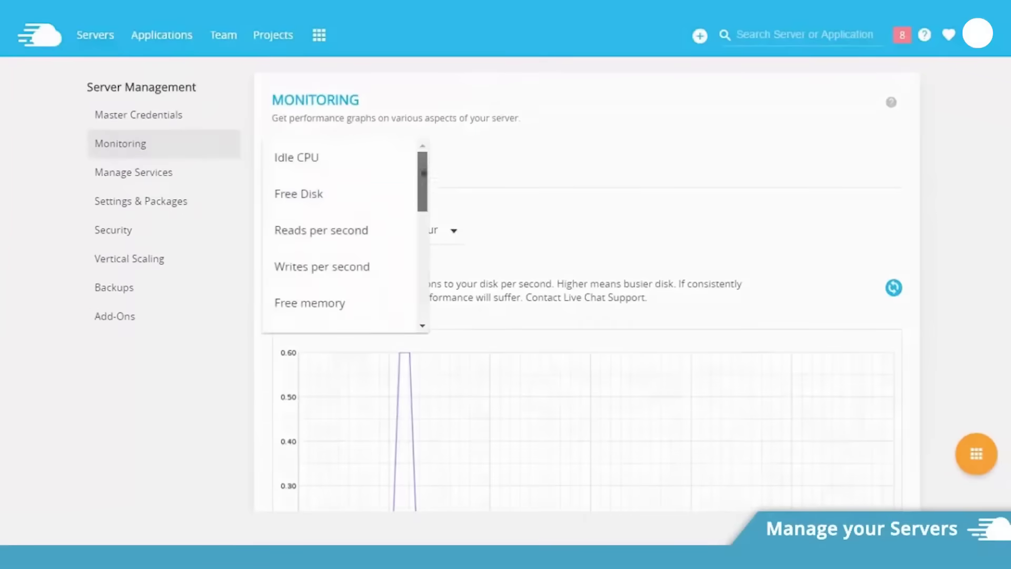
scroll(364, 229, "down", 5)
scroll(364, 228, "up", 4)
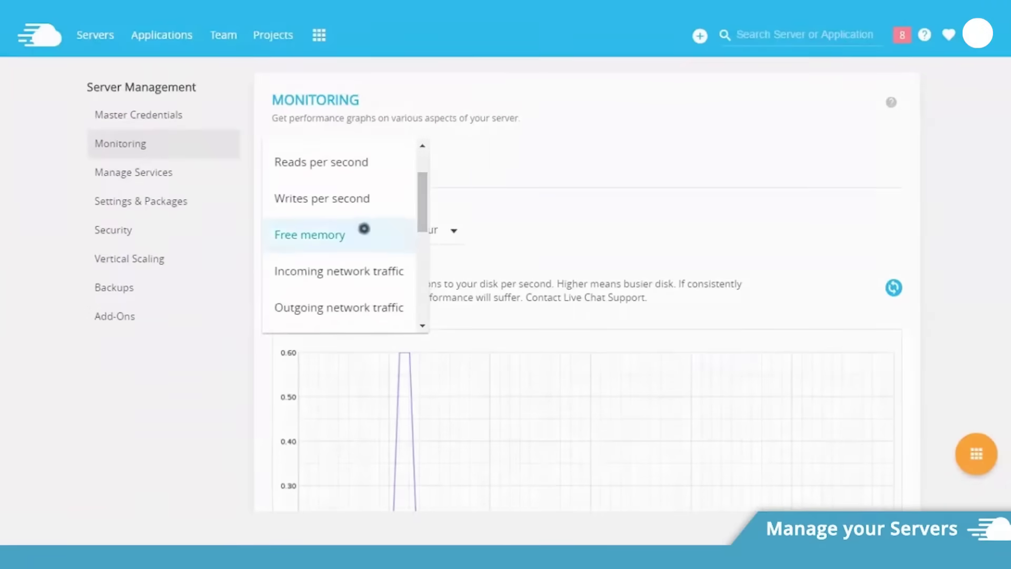
Graph the server's Free memory, then open its service management page.
left_click(364, 228)
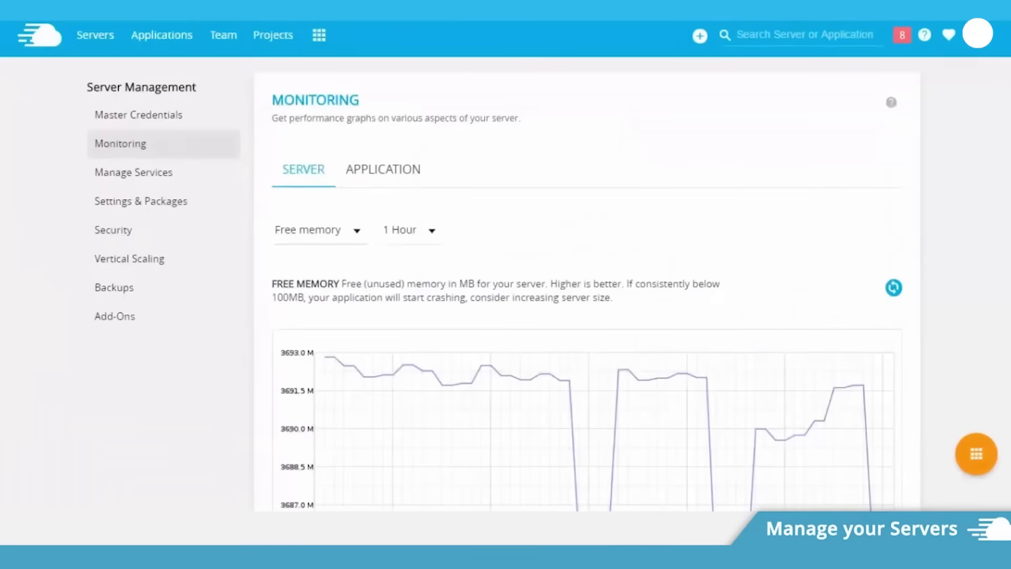
scroll(503, 289, "down", 3)
scroll(503, 289, "up", 4)
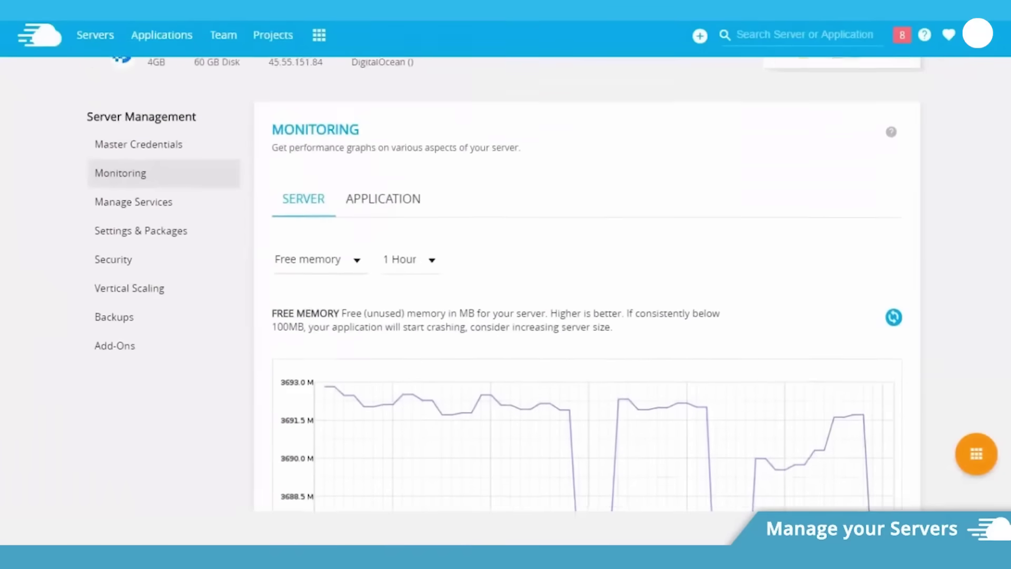
left_click(196, 211)
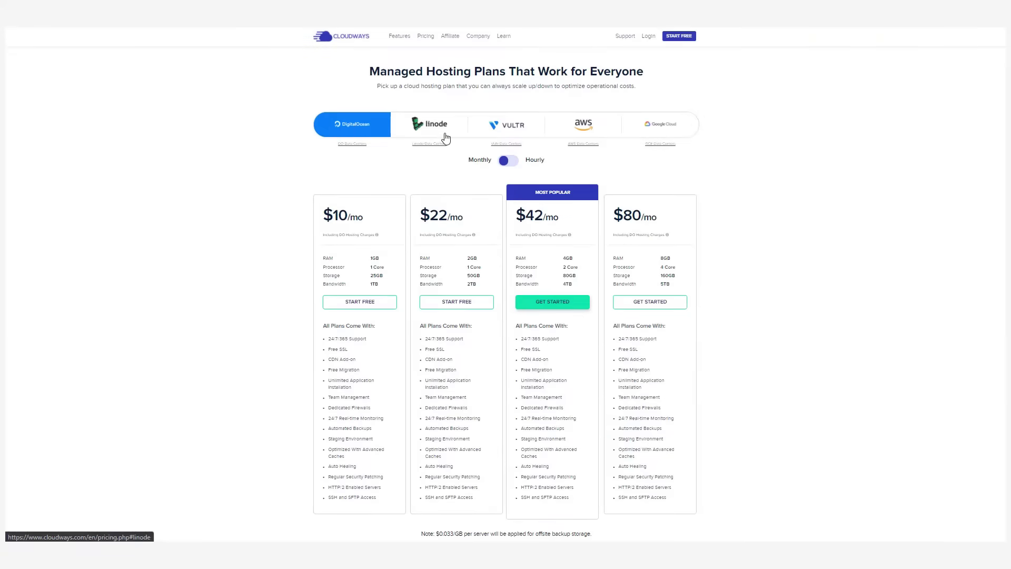
Compare Linode, Vultr, AWS and Google Cloud plan prices, toggling Hourly then back to Monthly.
left_click(446, 138)
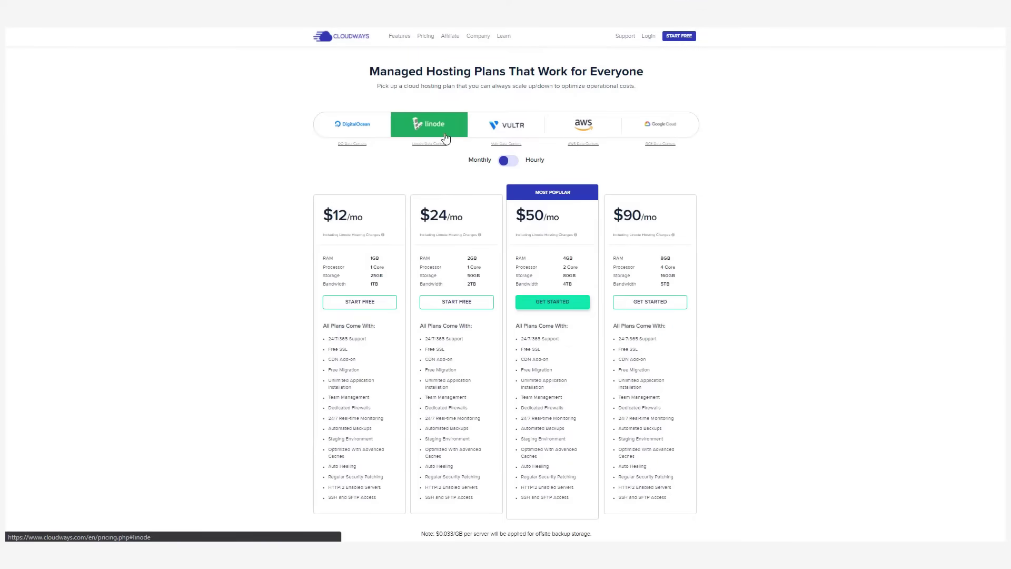
left_click(529, 140)
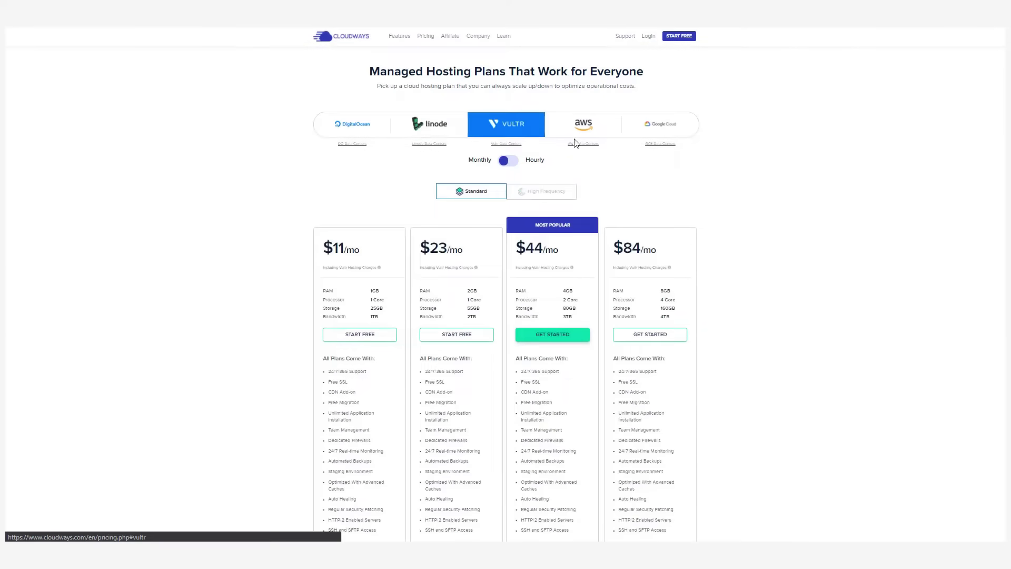
left_click(613, 140)
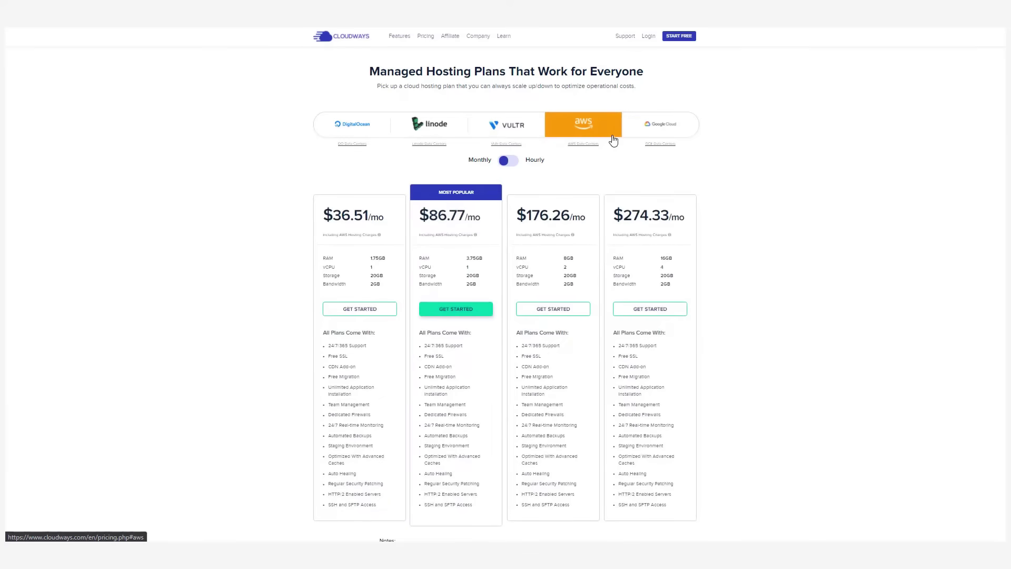
left_click(670, 134)
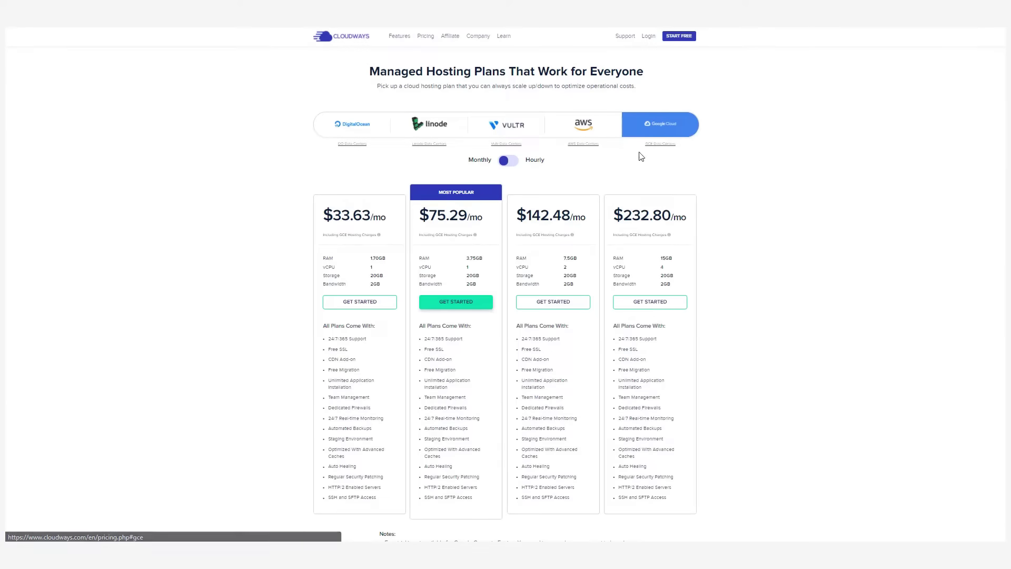
left_click(511, 165)
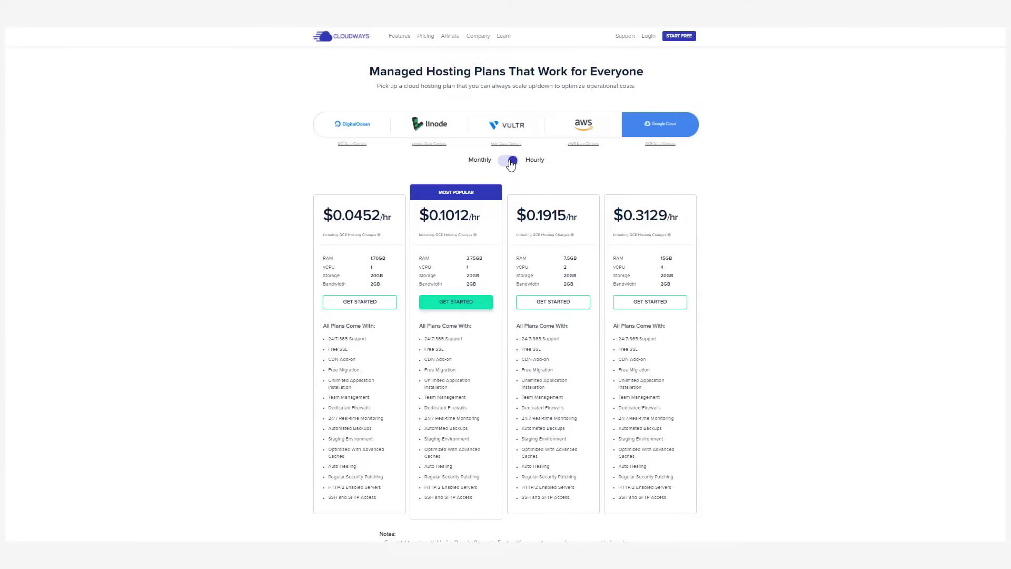
left_click(510, 165)
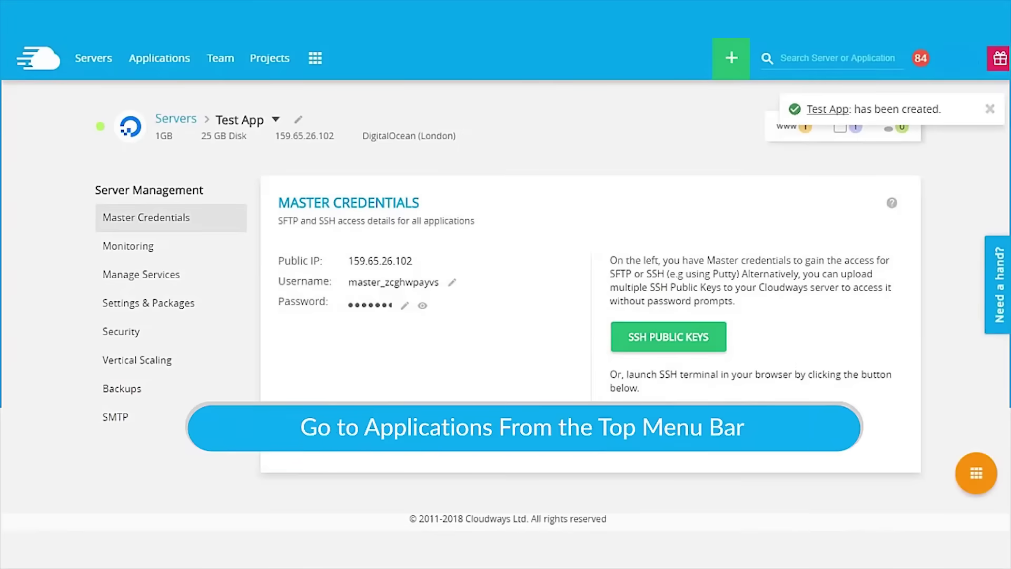
Open Test App from Applications and follow its Admin Panel URL to the WordPress login.
left_click(179, 57)
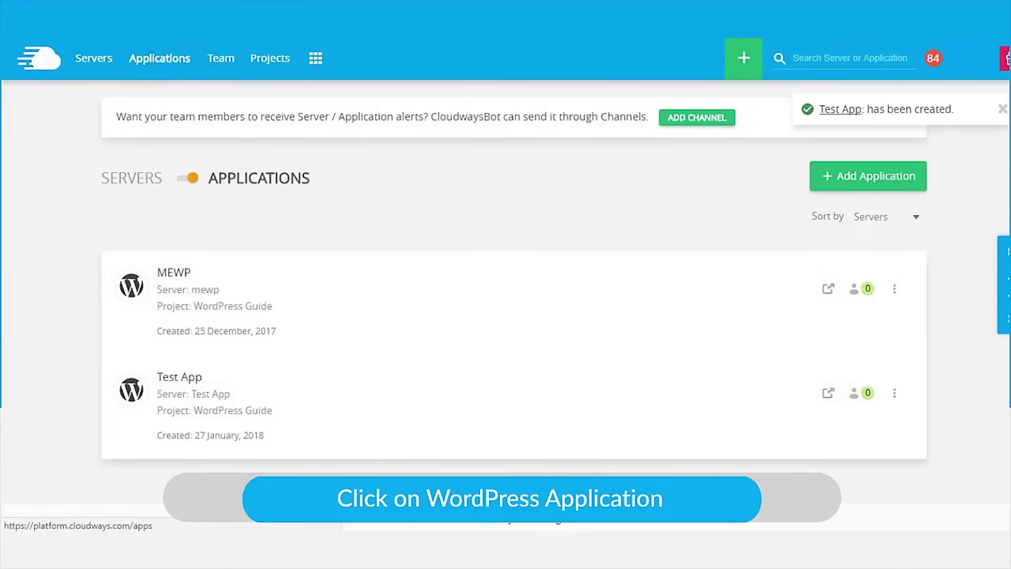
left_click(226, 404)
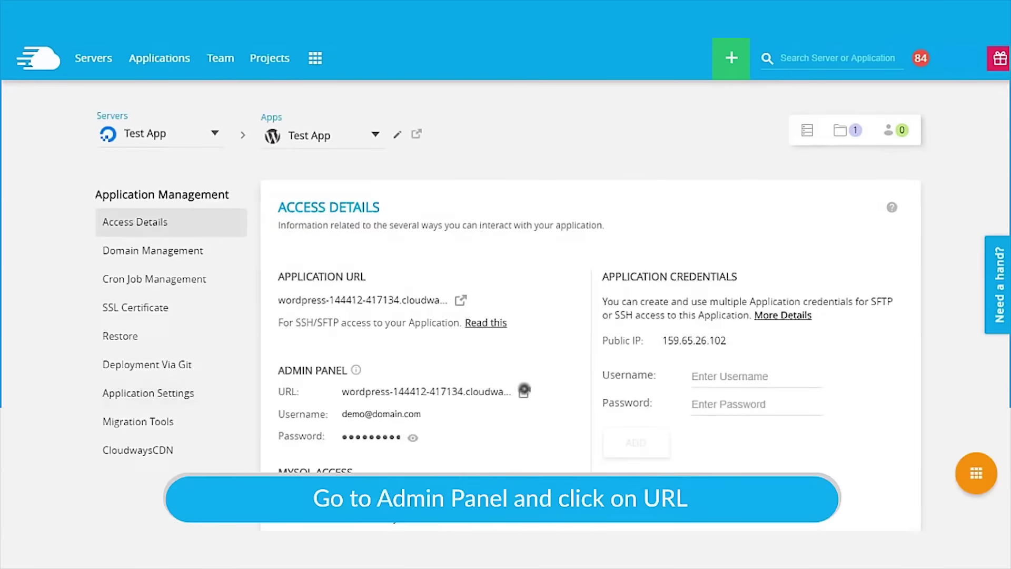
left_click(524, 389)
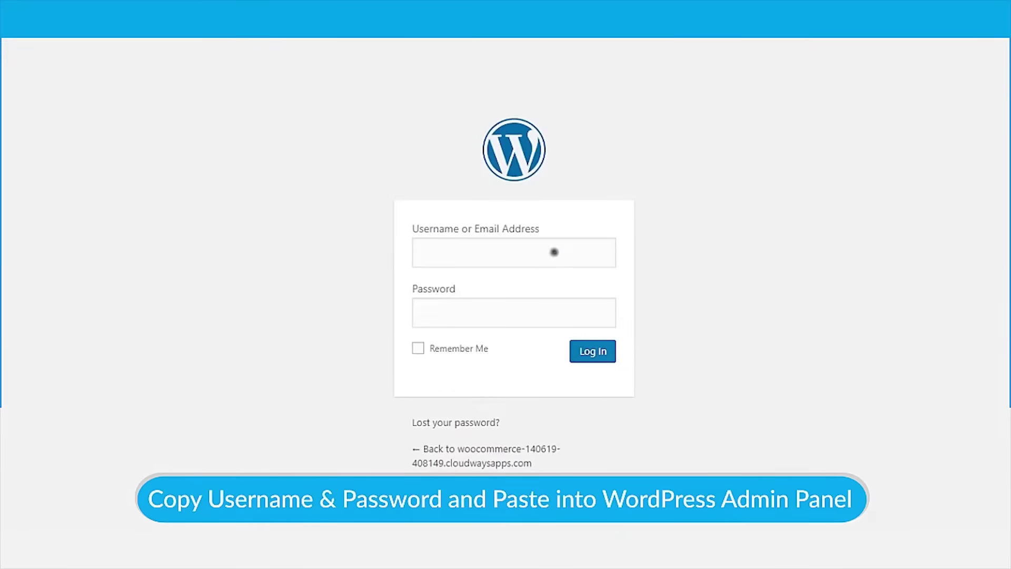
Log in to WordPress admin with the pasted admin username and password.
left_click(554, 252)
key("ctrl+v")
left_click(513, 316)
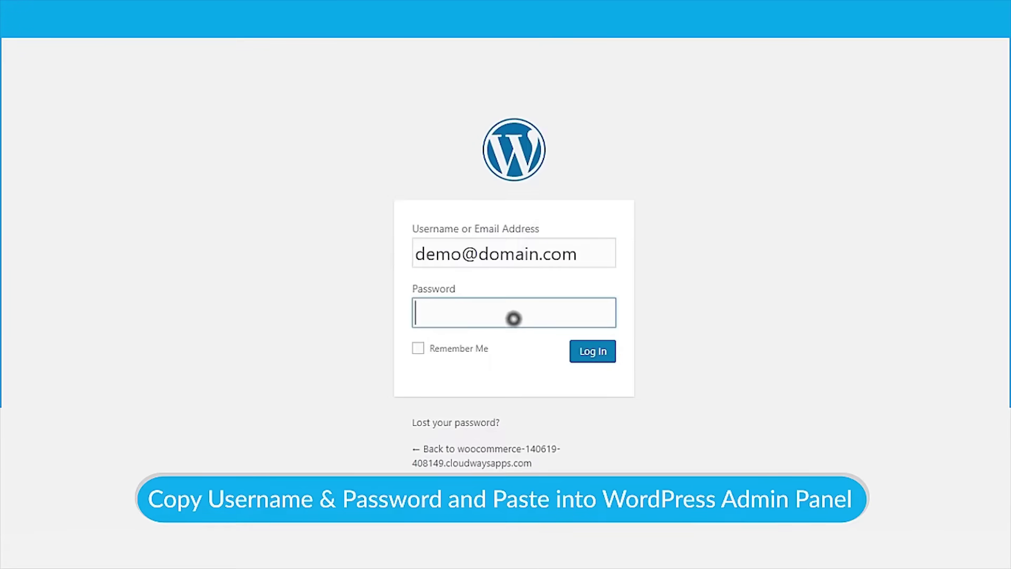
key("ctrl+v")
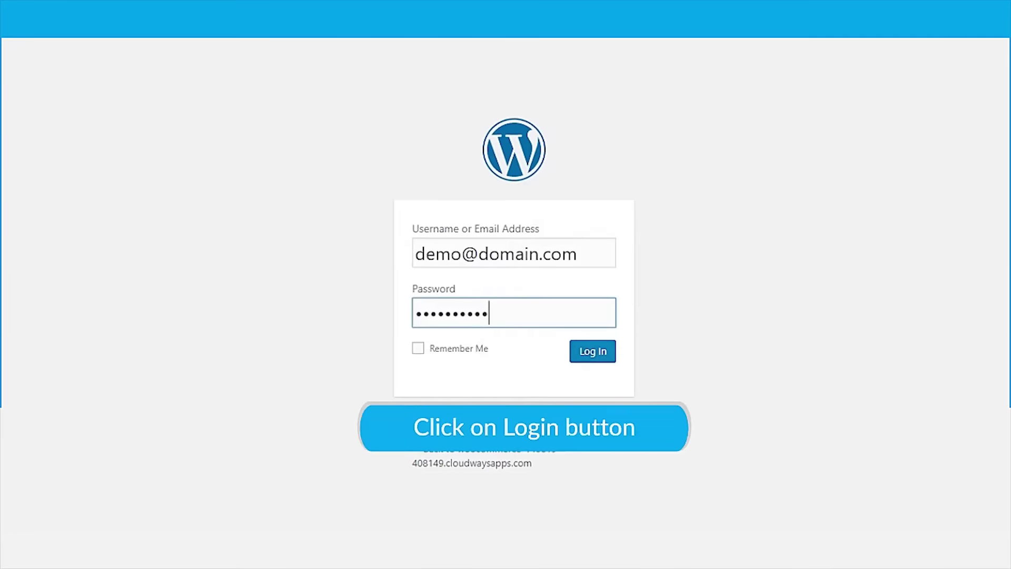
key("Return")
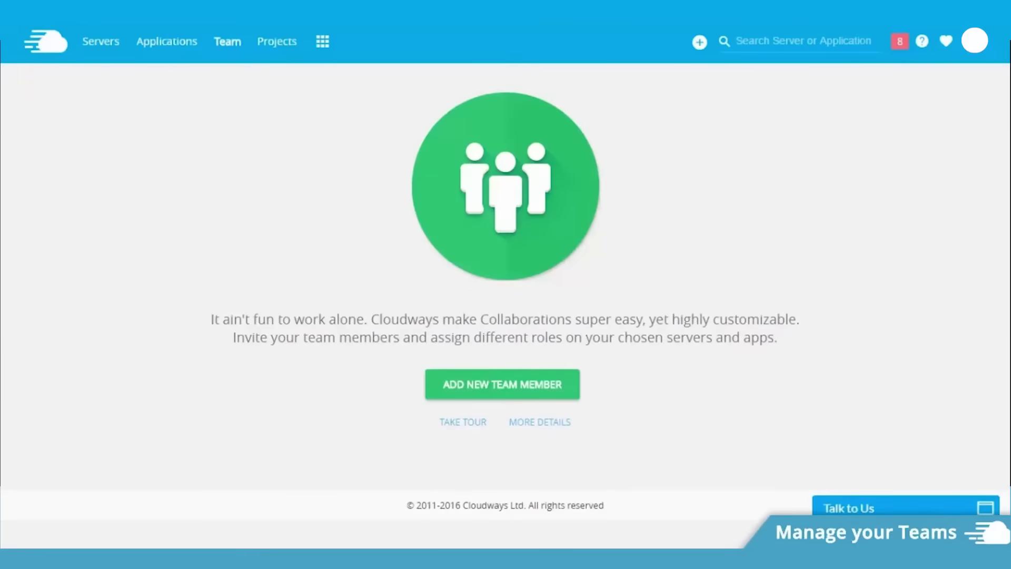
Start a new team member named New Member and enter their e-mail address.
left_click(503, 384)
left_click(199, 289)
type("New Member")
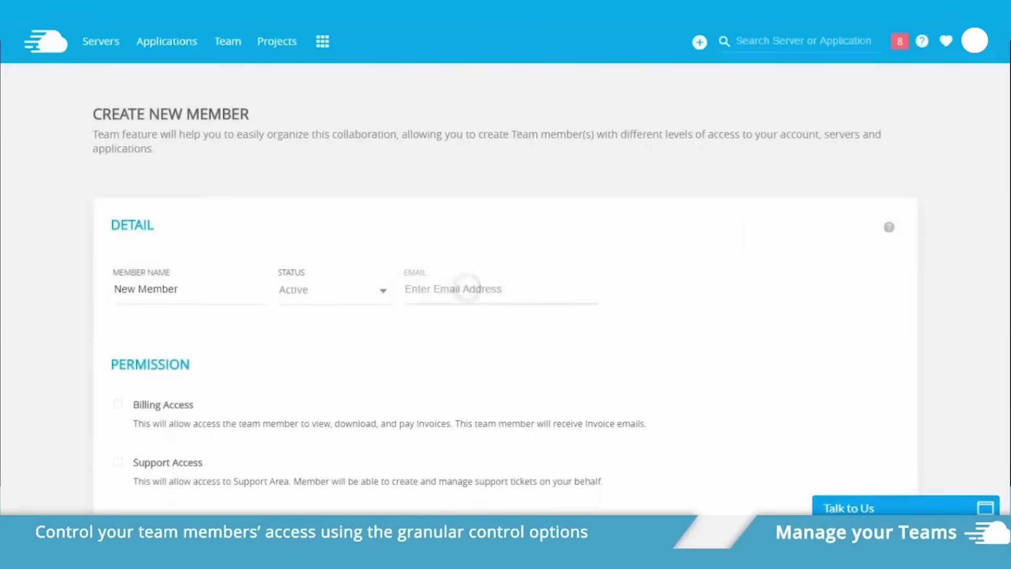
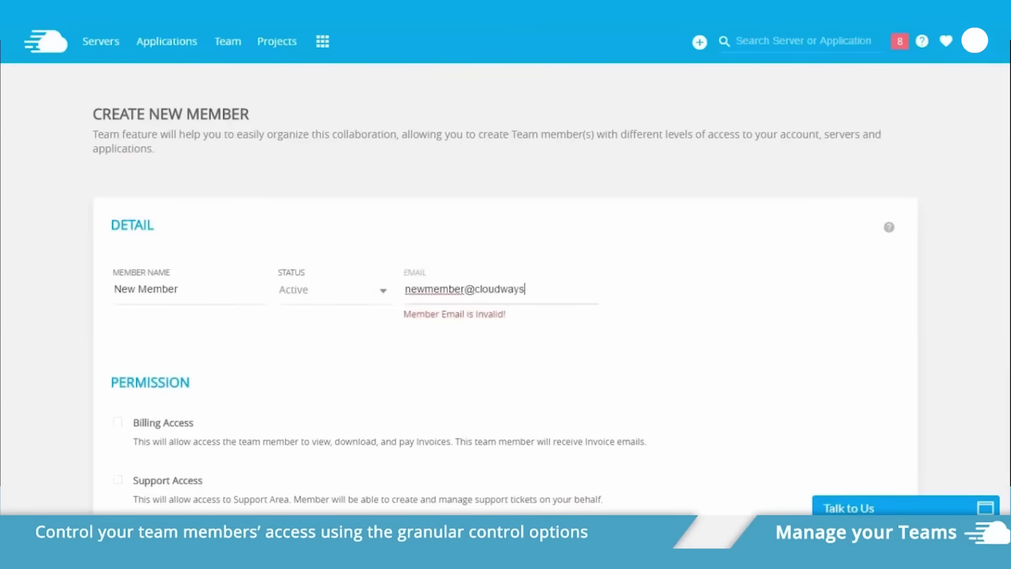
Grant limited console access, Add Server and Test Server master credentials rights, then add the member.
scroll(506, 285, "down", 3)
left_click(117, 368)
scroll(506, 285, "down", 3)
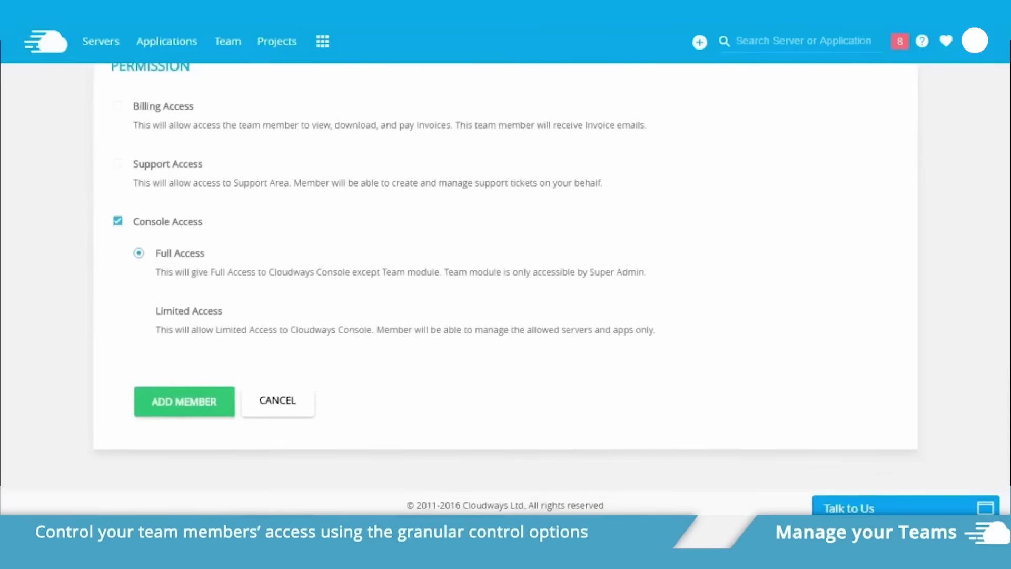
left_click(138, 310)
scroll(506, 284, "down", 4)
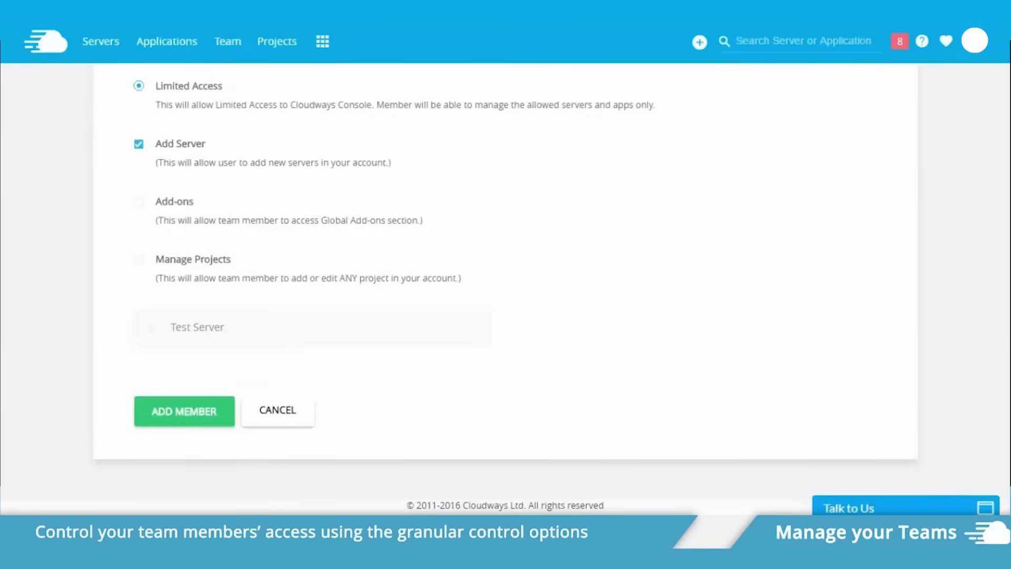
left_click(407, 327)
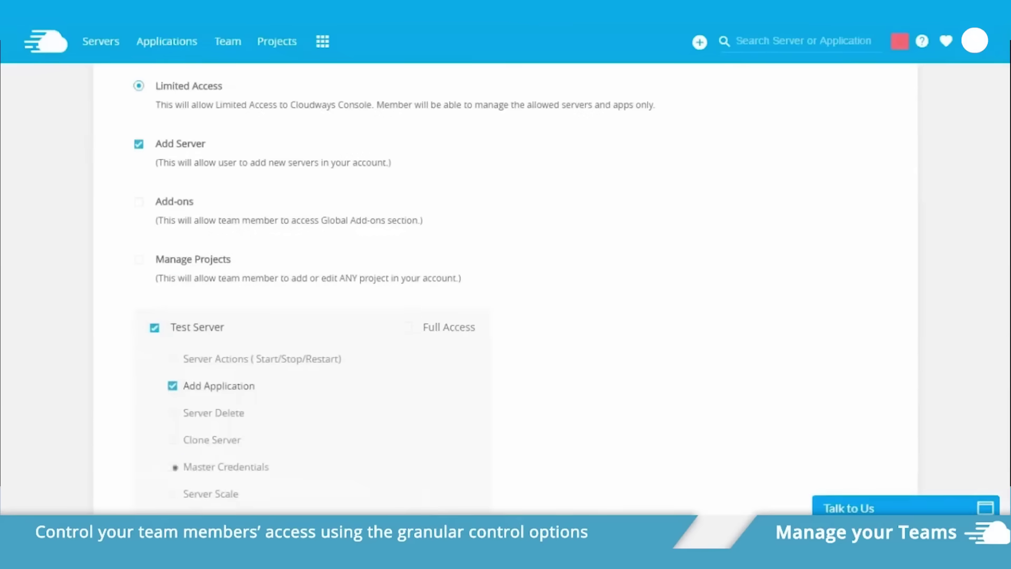
left_click(174, 467)
scroll(175, 467, "down", 5)
left_click(179, 496)
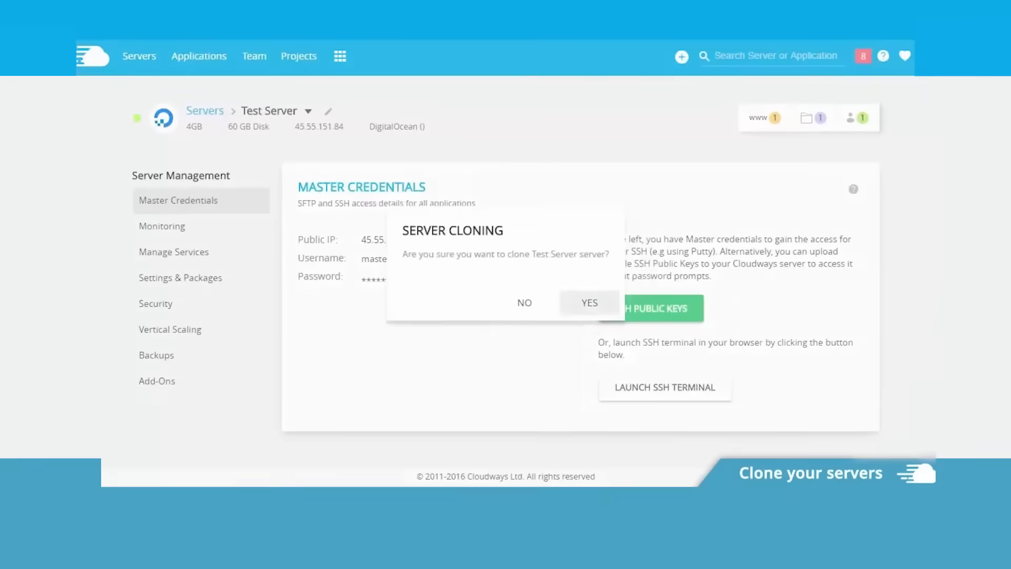
Clone Test Server onto Google Cloud Platform with server size n1-std-1.
left_click(578, 298)
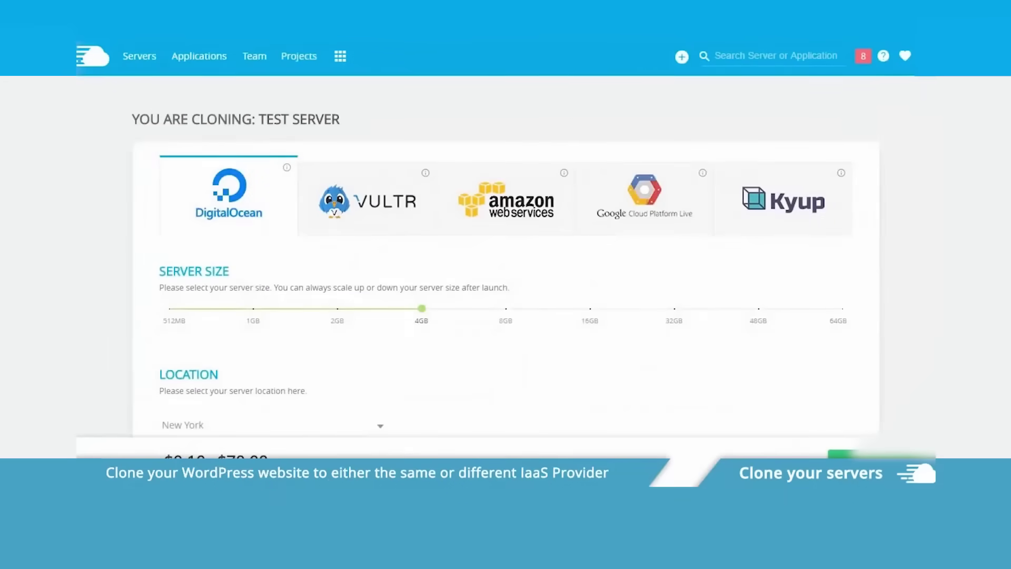
left_click(644, 194)
scroll(506, 263, "down", 4)
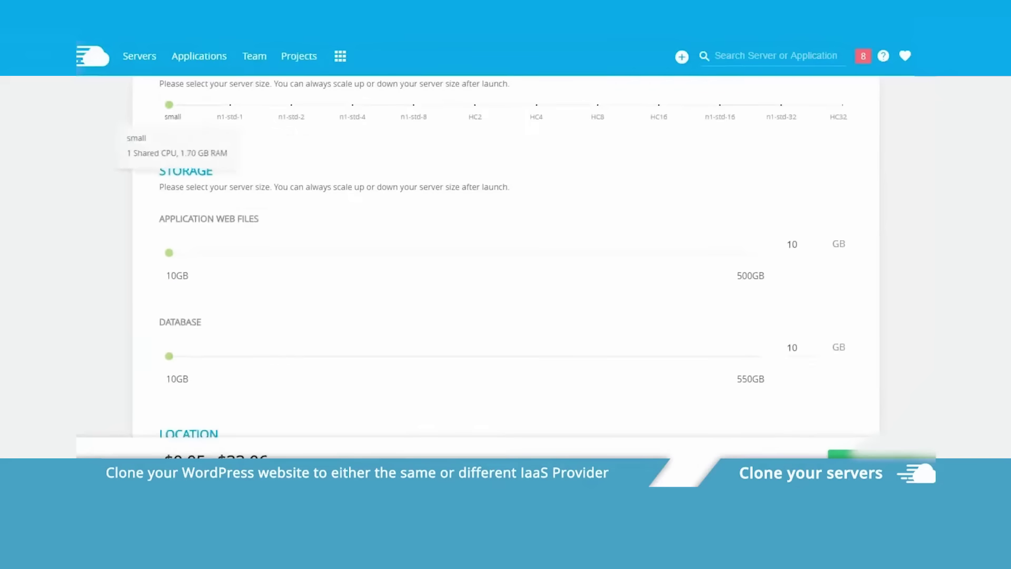
left_click_drag(169, 104, 230, 105)
scroll(505, 263, "down", 3)
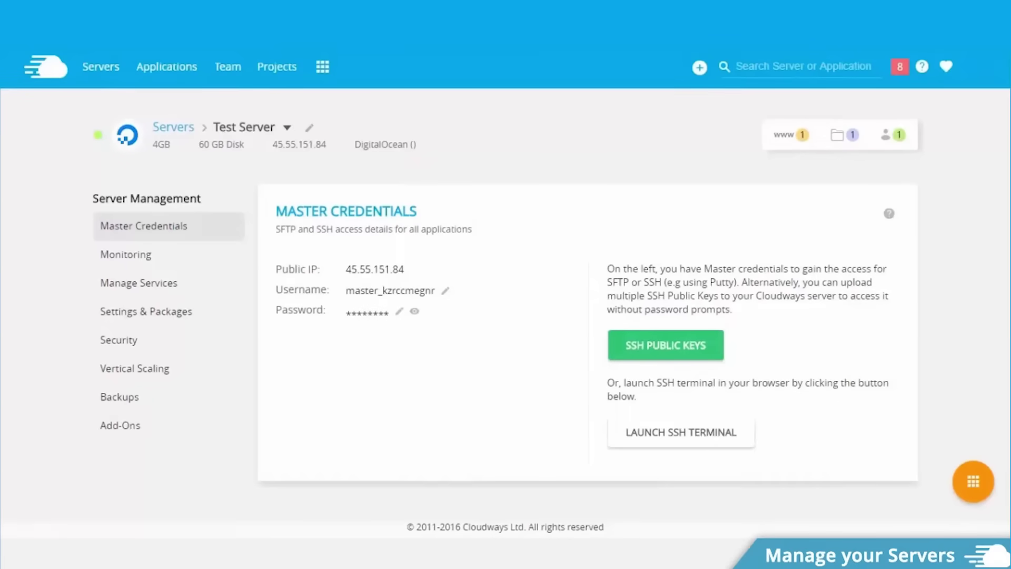
Show Test Server's monitoring graphs and open the list of available metrics.
left_click(202, 255)
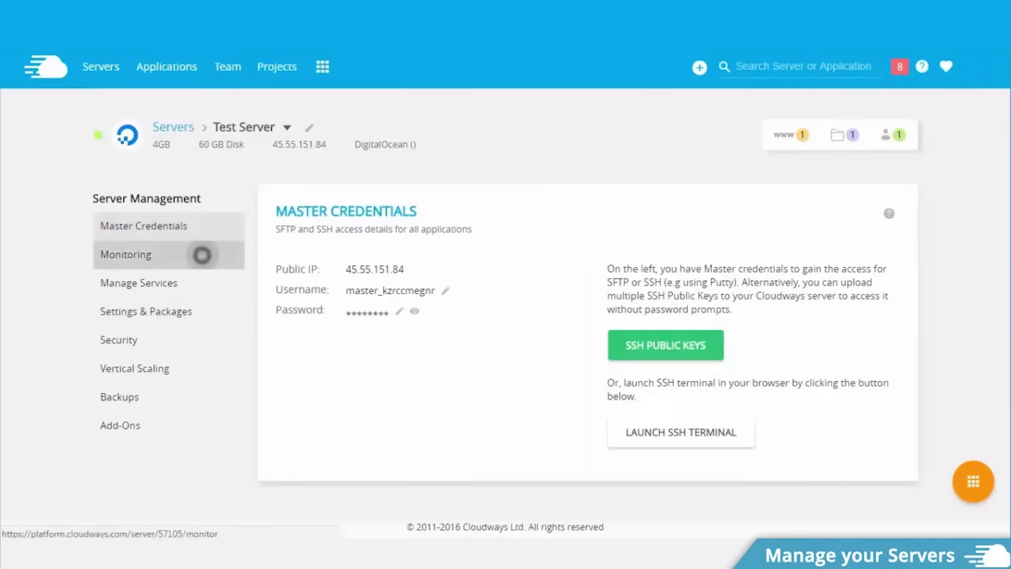
scroll(580, 316, "down", 4)
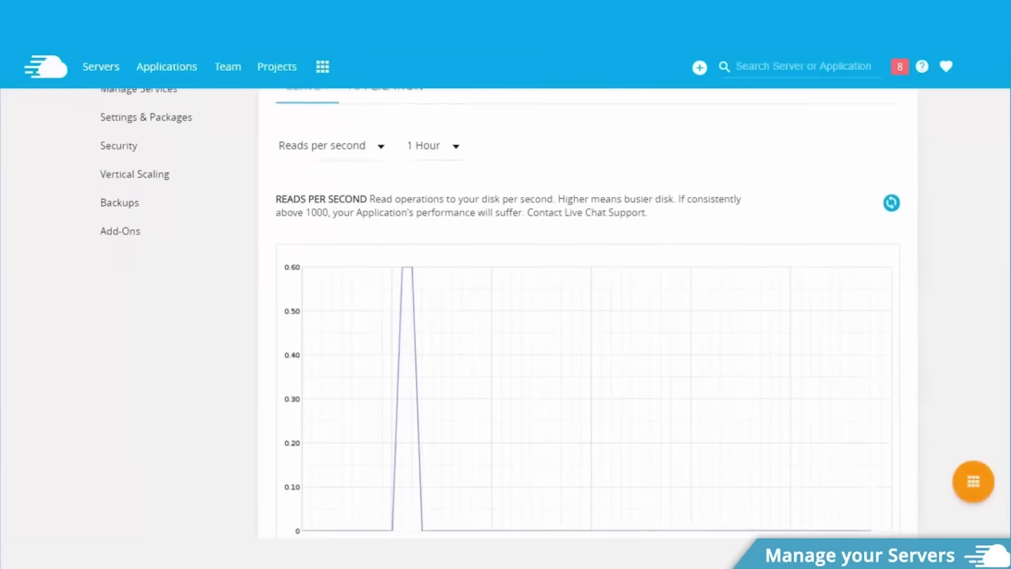
scroll(579, 316, "up", 2)
left_click(368, 261)
scroll(347, 263, "down", 5)
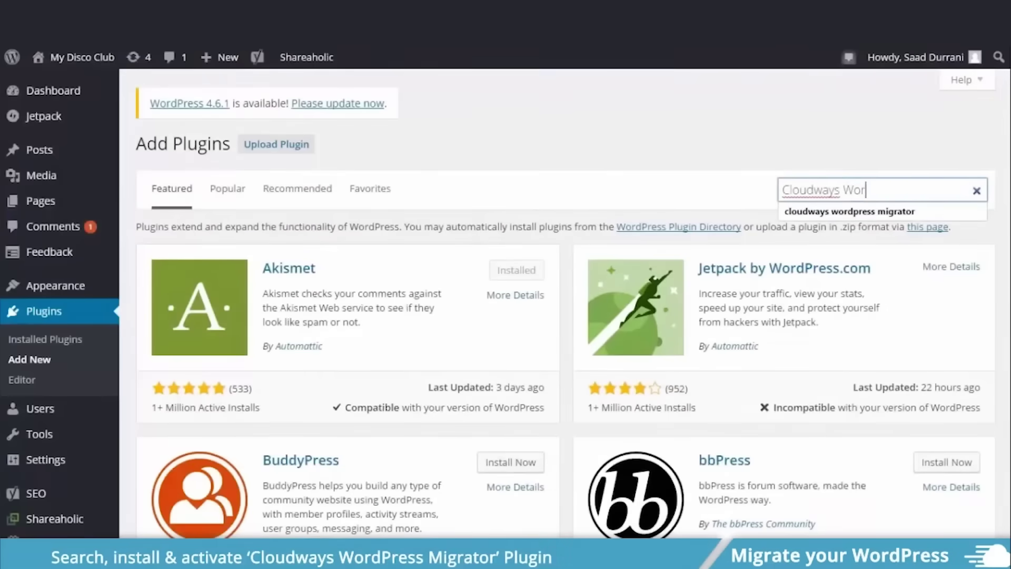
Find and activate the Cloudways WordPress Migrator plugin and begin filling its migration form.
type("dPress Migrator")
key("Return")
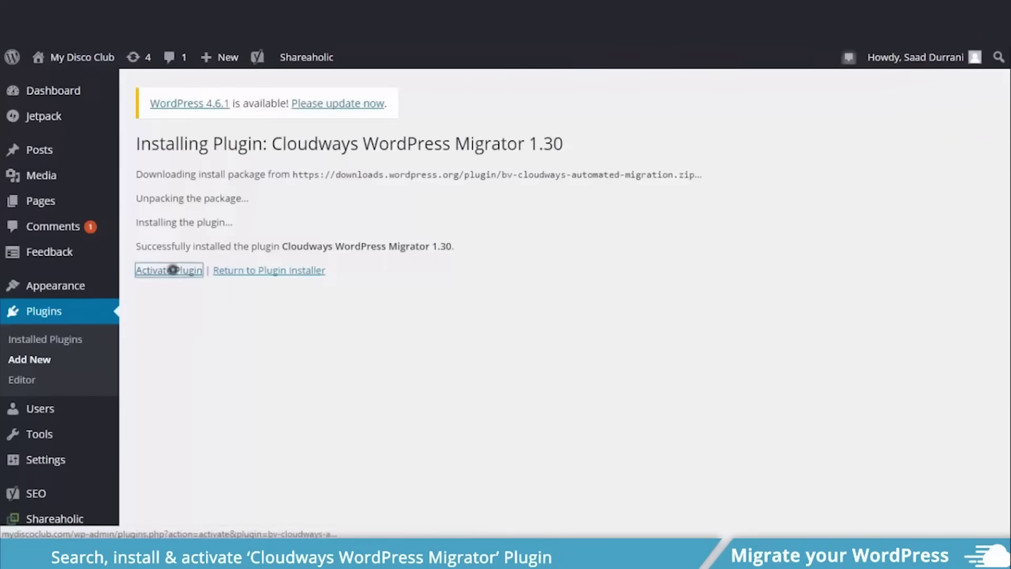
left_click(172, 269)
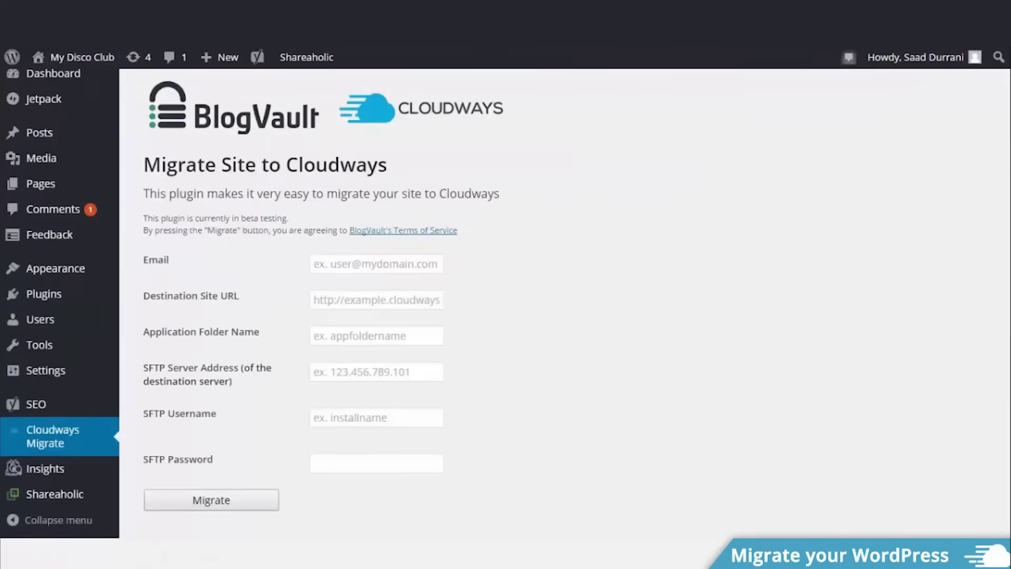
left_click(329, 262)
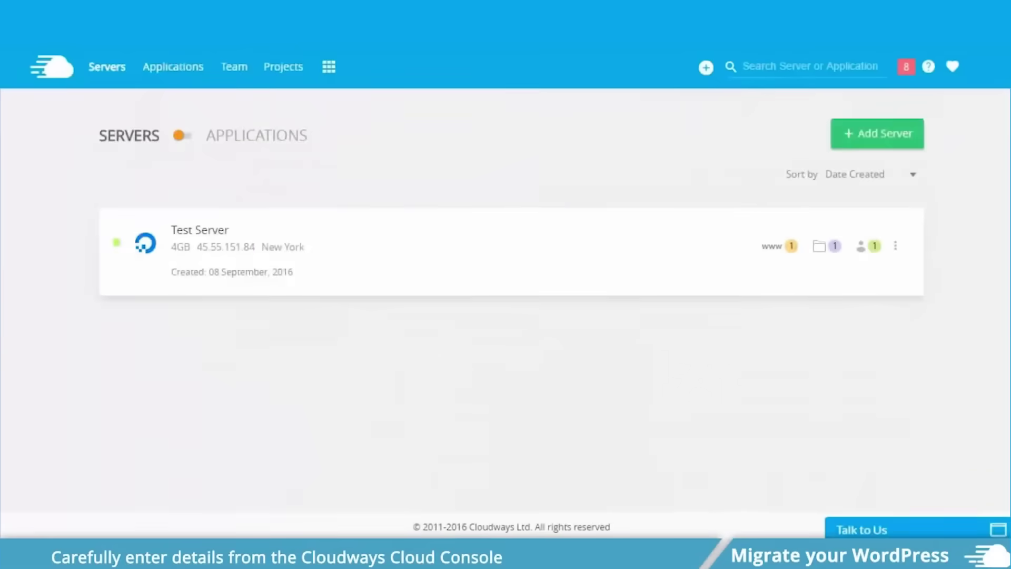
Copy Test App's credentials from Cloudways, paste the SFTP password, and start the migration.
left_click(181, 67)
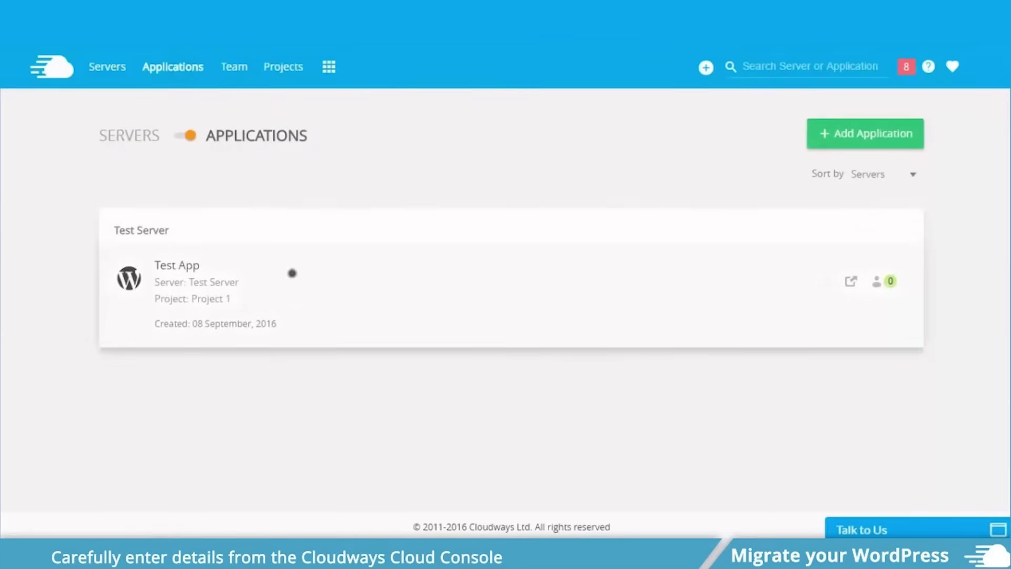
left_click(289, 273)
left_click(375, 416)
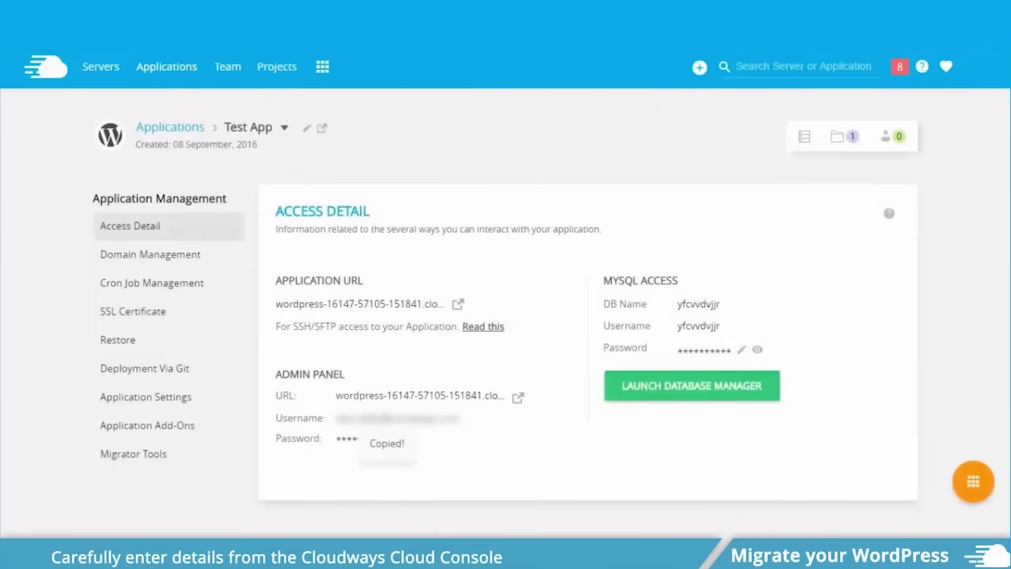
right_click(376, 462)
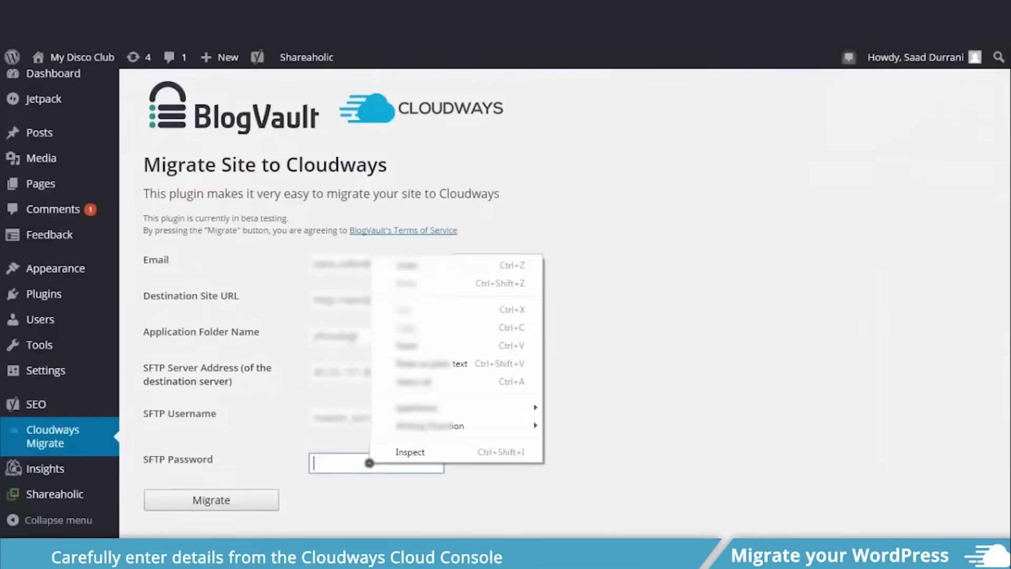
left_click(401, 381)
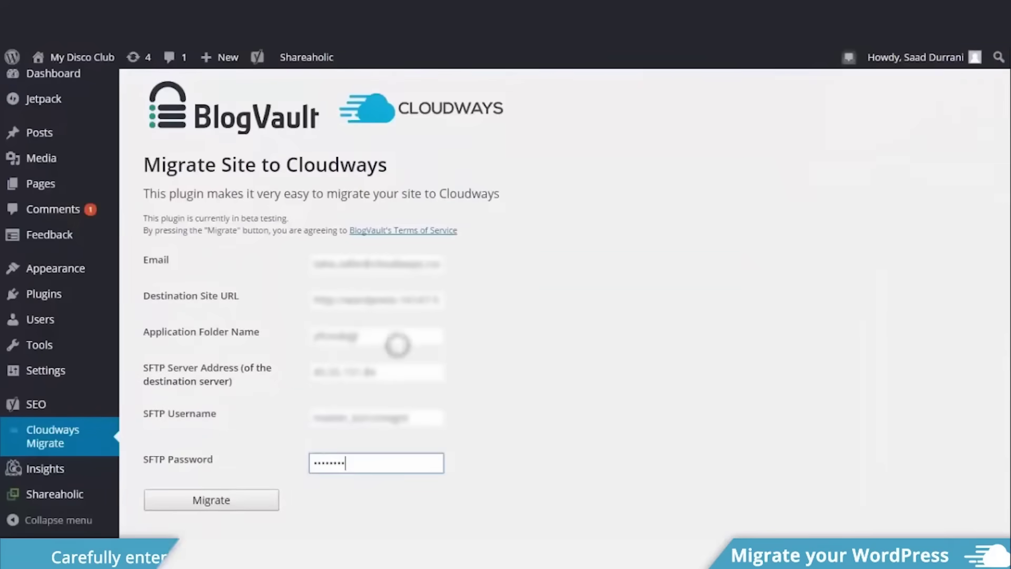
left_click(238, 498)
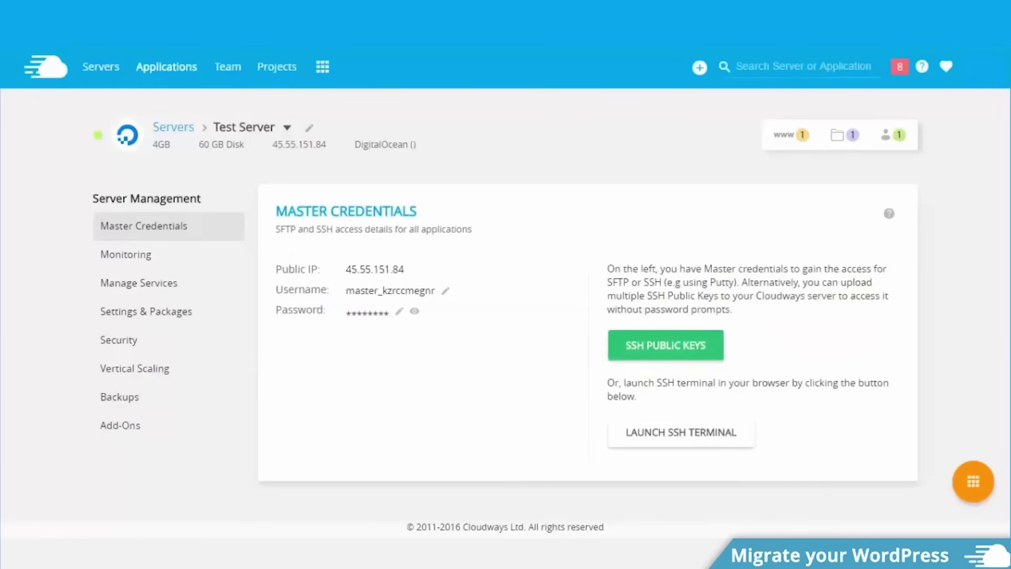
Open Test Server's monitoring graphs from the applications list.
left_click(166, 66)
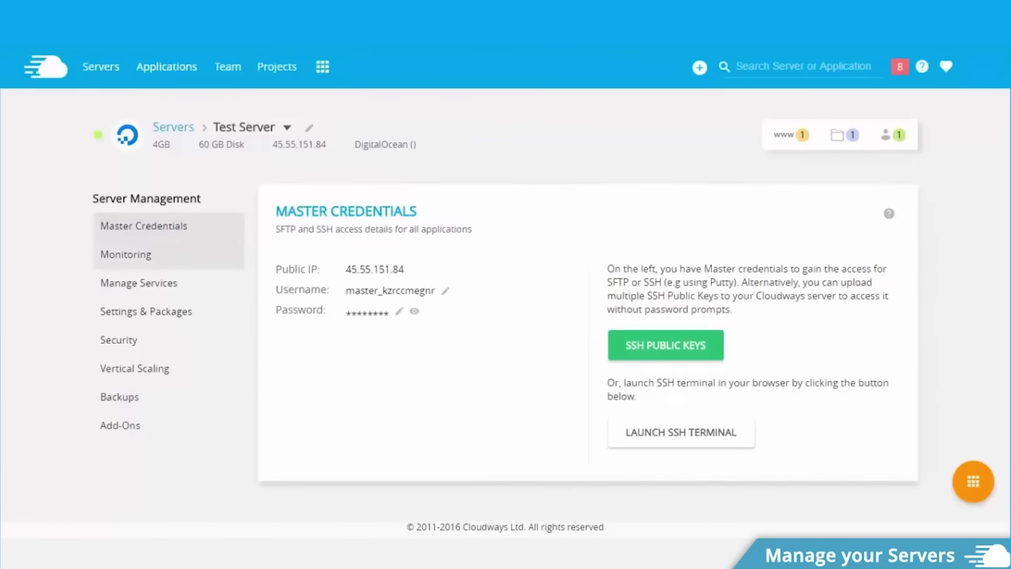
left_click(203, 255)
scroll(580, 316, "down", 3)
scroll(372, 262, "up", 2)
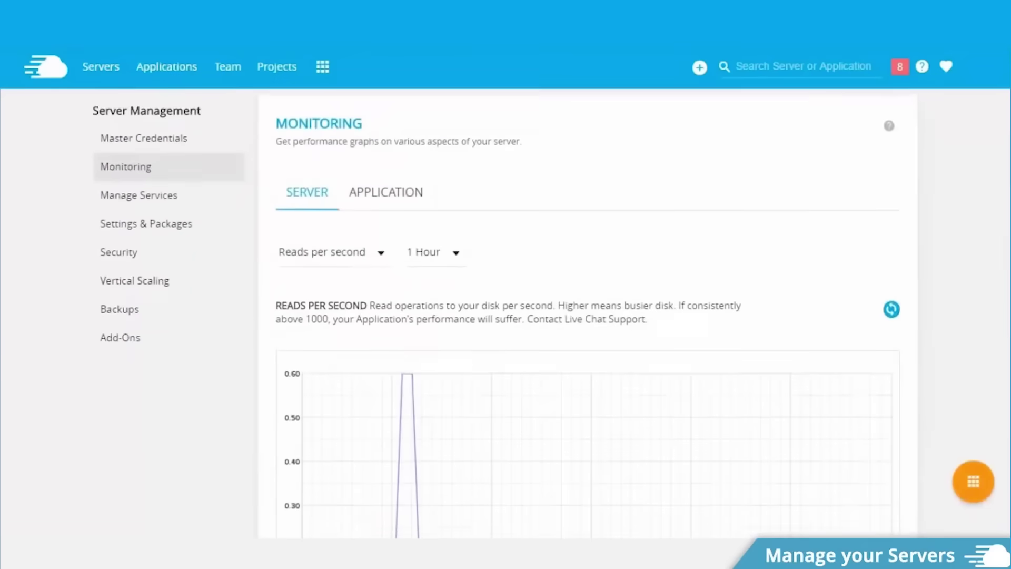
Show the Free memory graph, then view Test Server's running core services.
left_click(372, 262)
left_click_drag(425, 201, 424, 319)
scroll(367, 258, "up", 6)
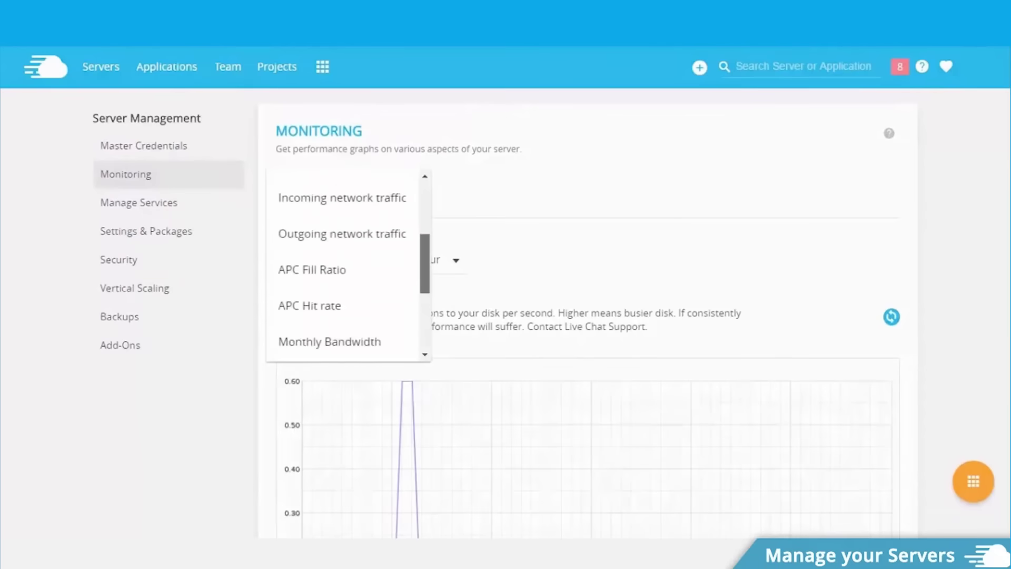
left_click(367, 258)
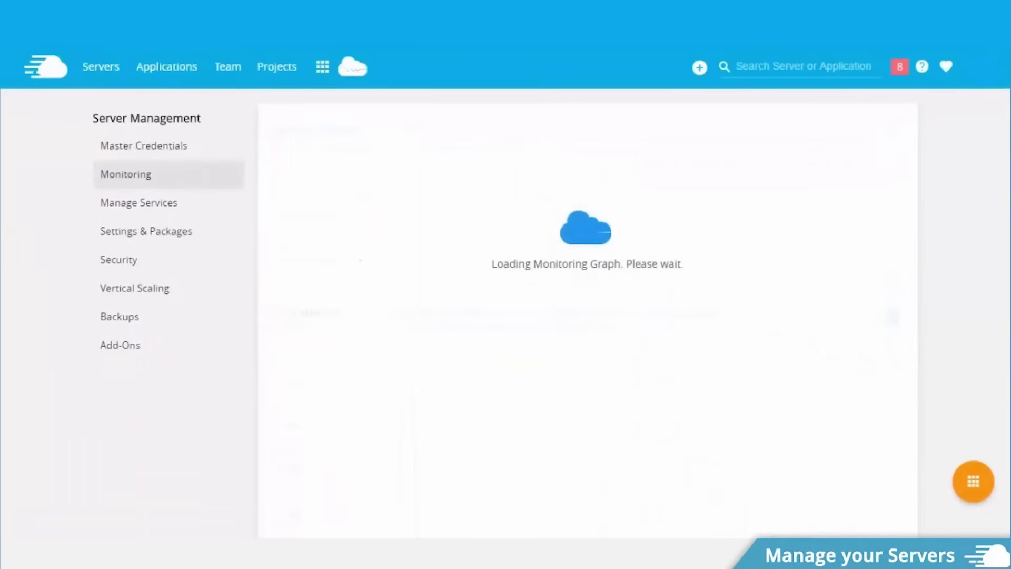
scroll(169, 243, "down", 3)
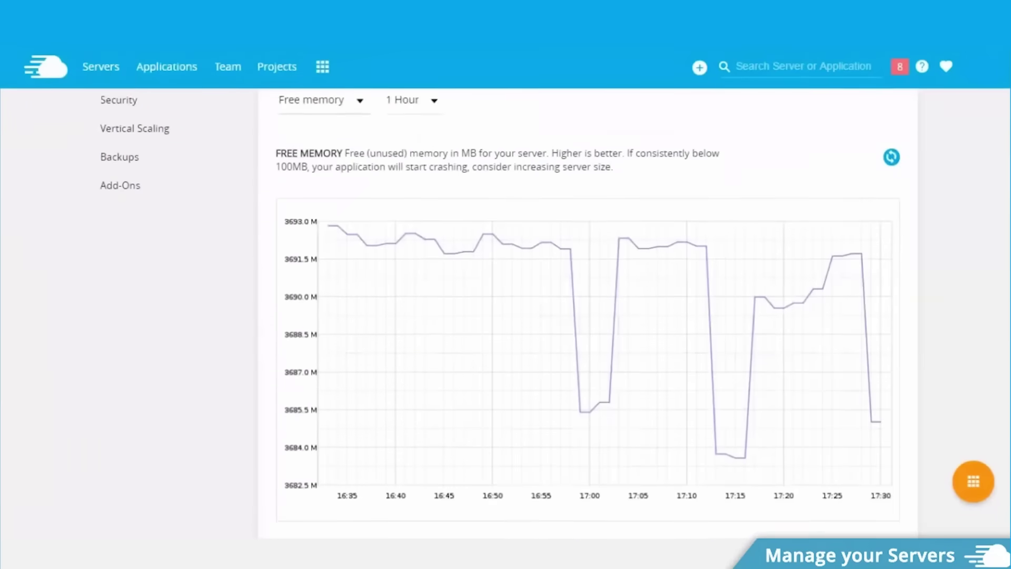
scroll(169, 242, "up", 4)
left_click(158, 242)
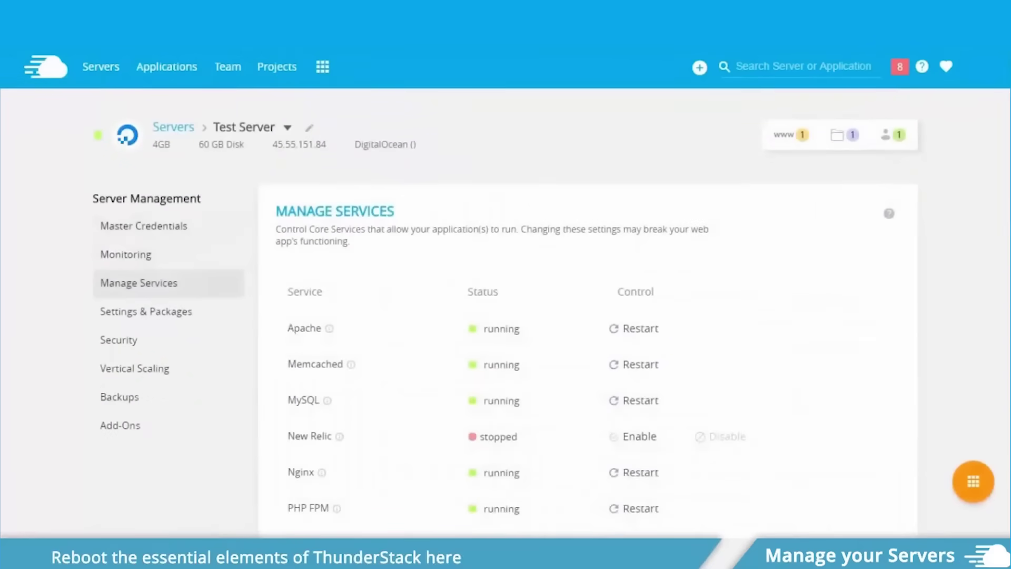
scroll(552, 319, "down", 1)
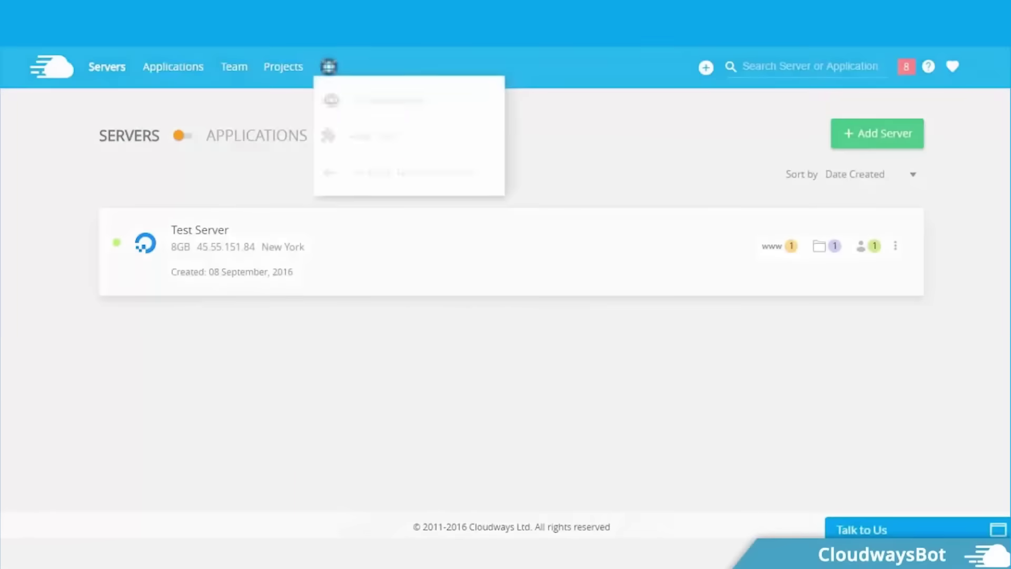
Open CloudwaysBot and scroll through its server health, WordPress version and PHP-FPM alerts.
left_click(361, 99)
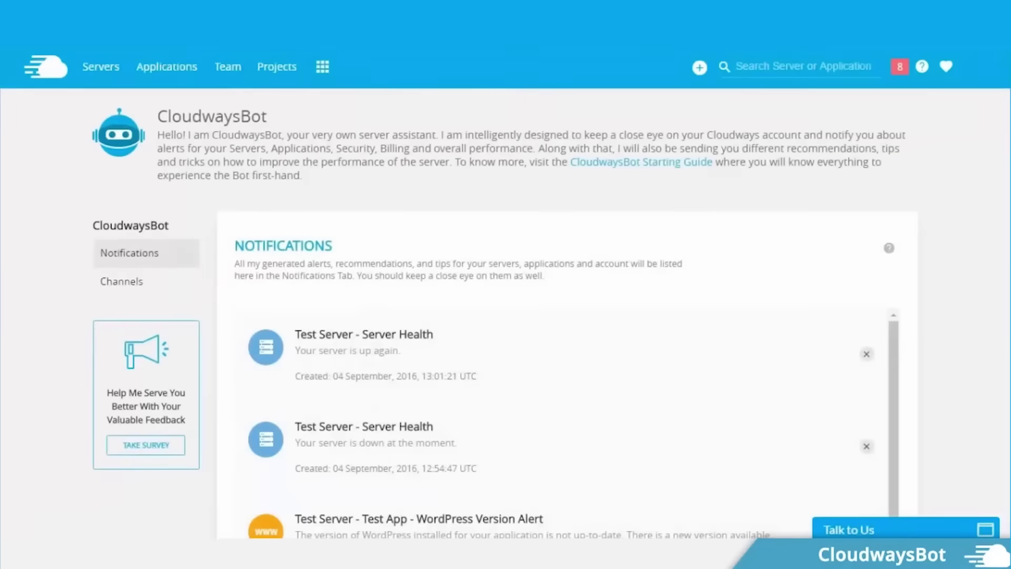
scroll(551, 312, "down", 2)
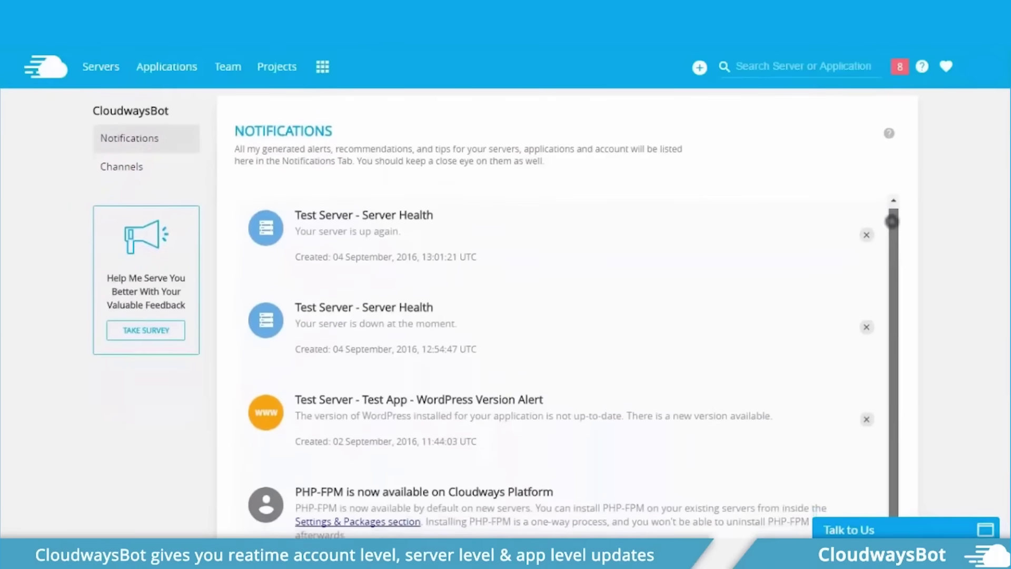
scroll(551, 313, "down", 1)
scroll(576, 368, "down", 2)
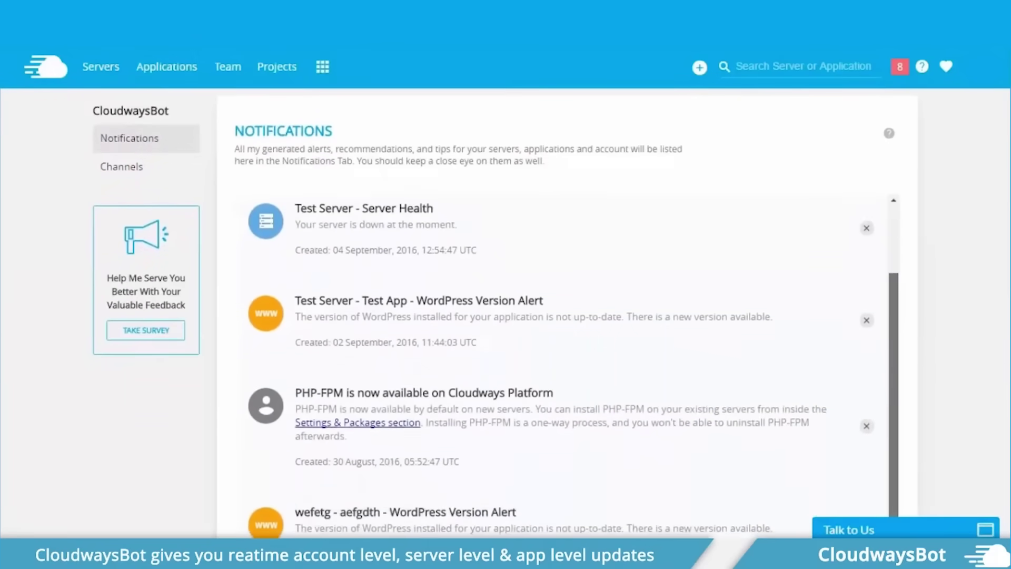
scroll(558, 353, "down", 1)
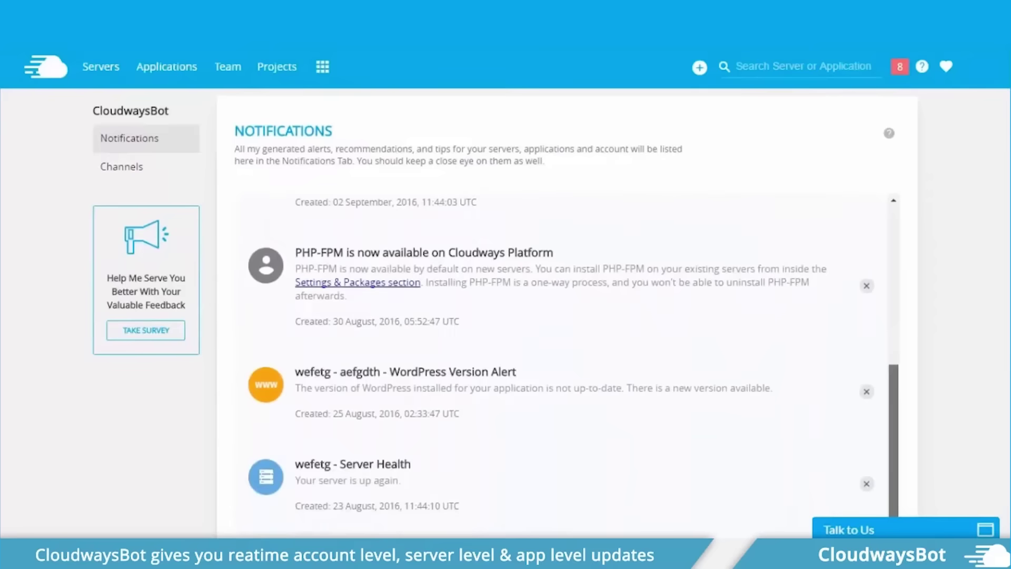
scroll(558, 316, "down", 2)
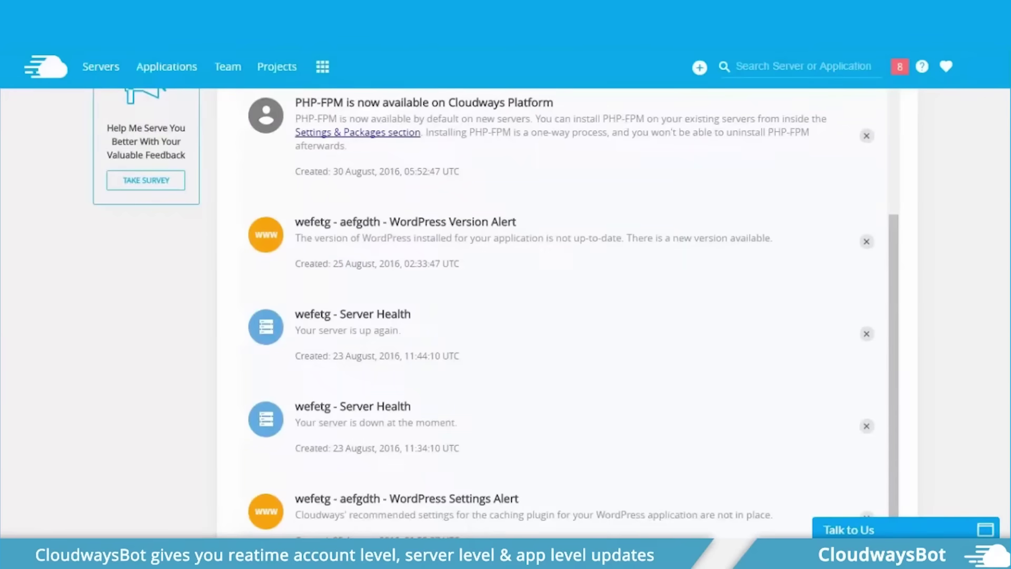
Scroll the pricing page to the DigitalOcean plans from $10 to $80 per month.
scroll(558, 316, "down", 1)
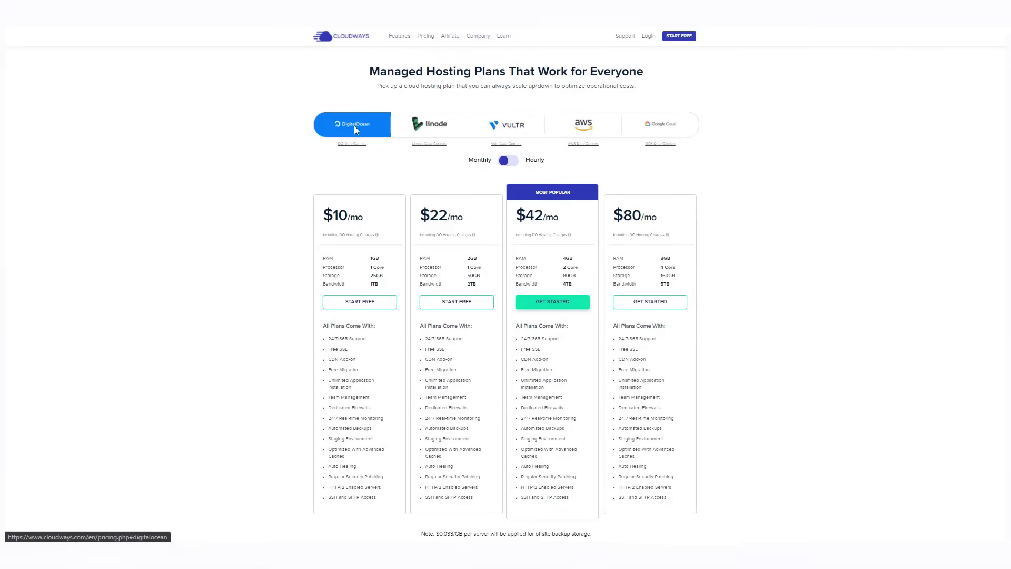
Compare Linode, Vultr, AWS and Google Cloud plan prices, toggling Hourly then back to Monthly.
left_click(445, 134)
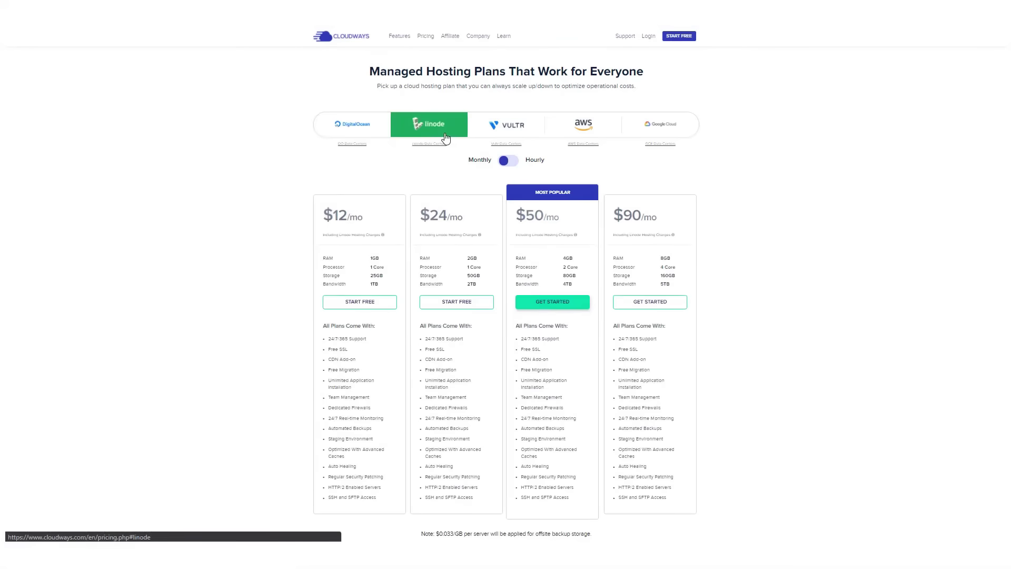
left_click(527, 138)
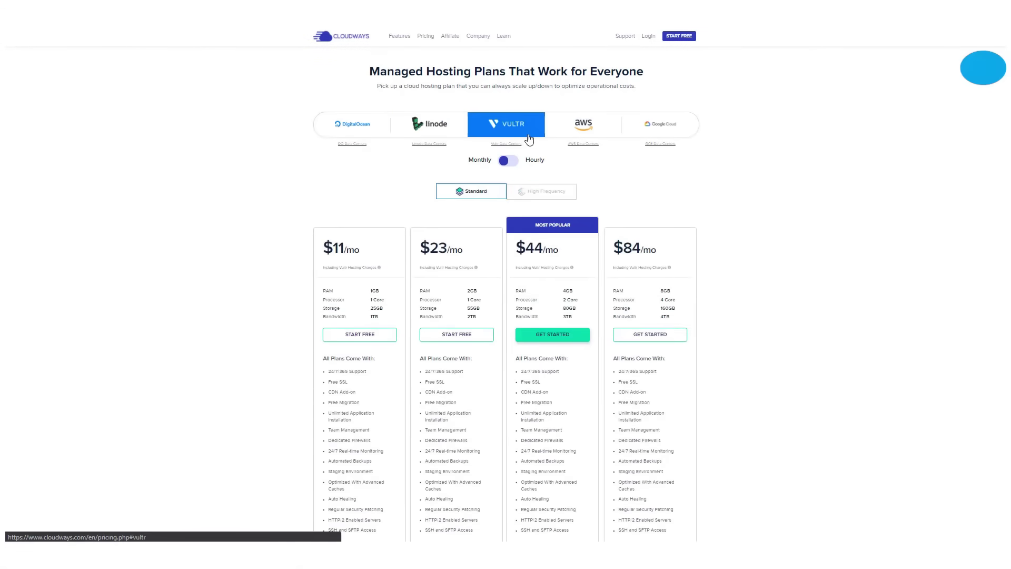
left_click(612, 139)
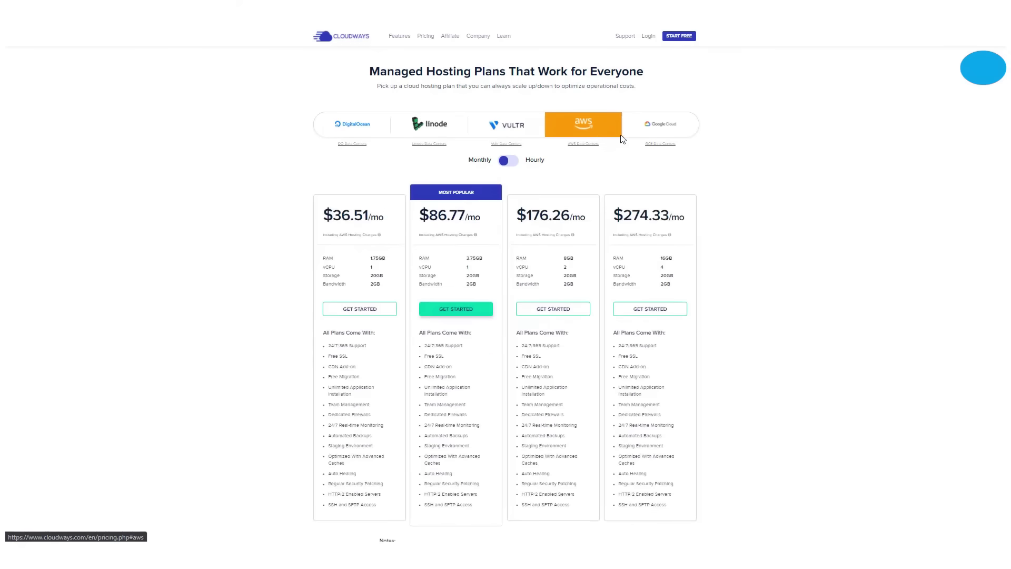
left_click(669, 132)
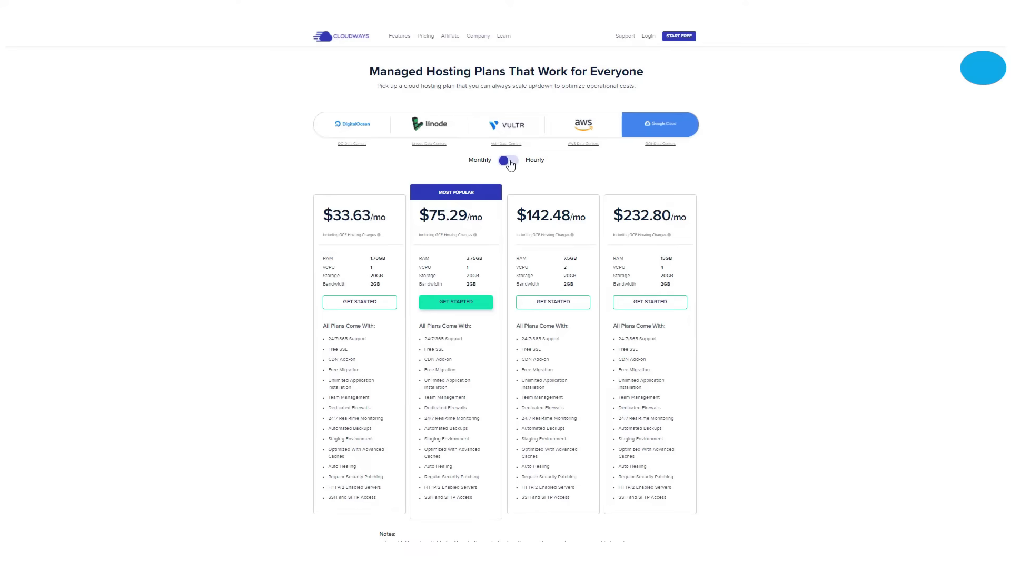
left_click(509, 161)
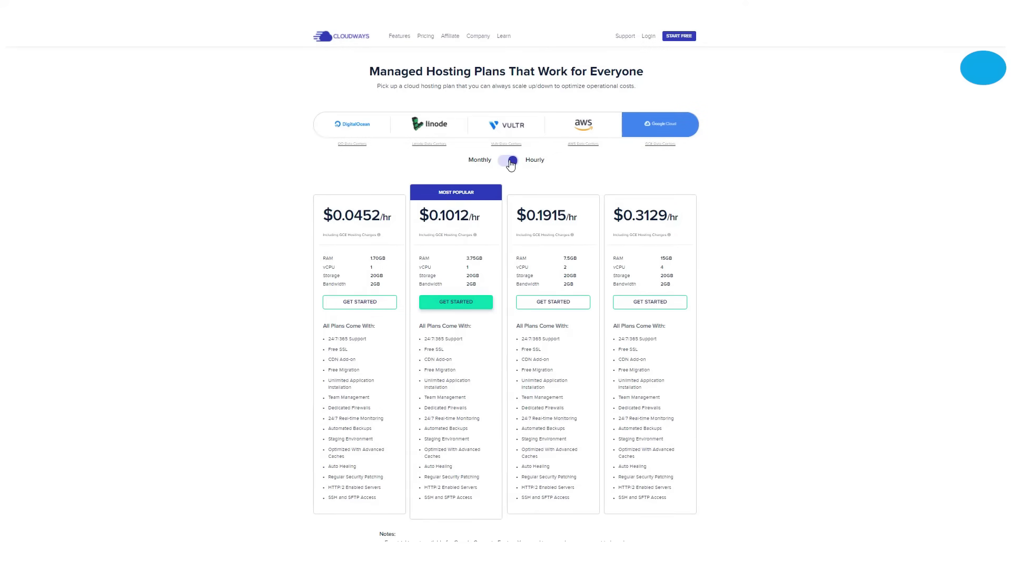
left_click(509, 160)
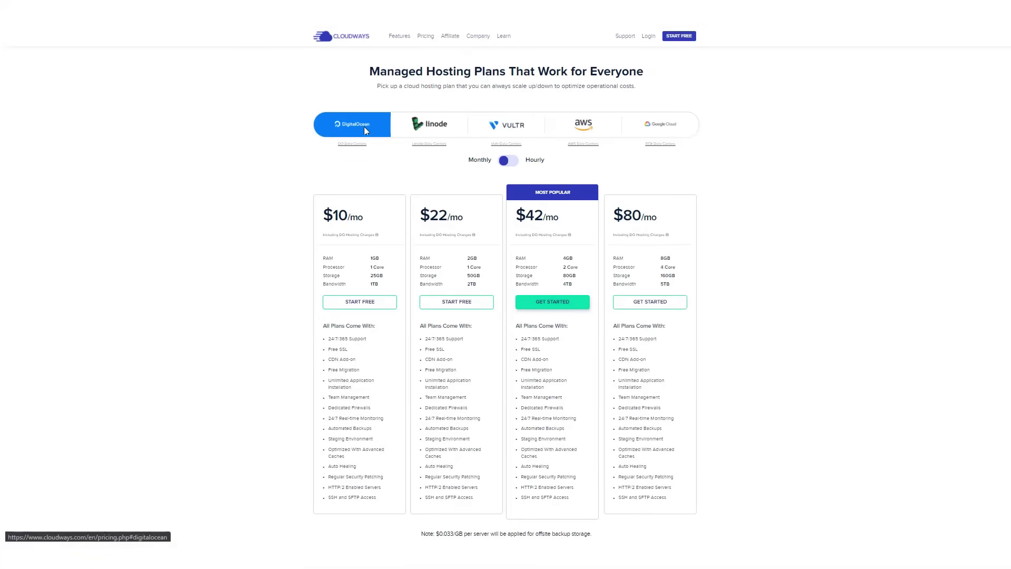
Step through Linode, Vultr, AWS and Google Cloud prices again, checking hourly and monthly rates.
left_click(445, 136)
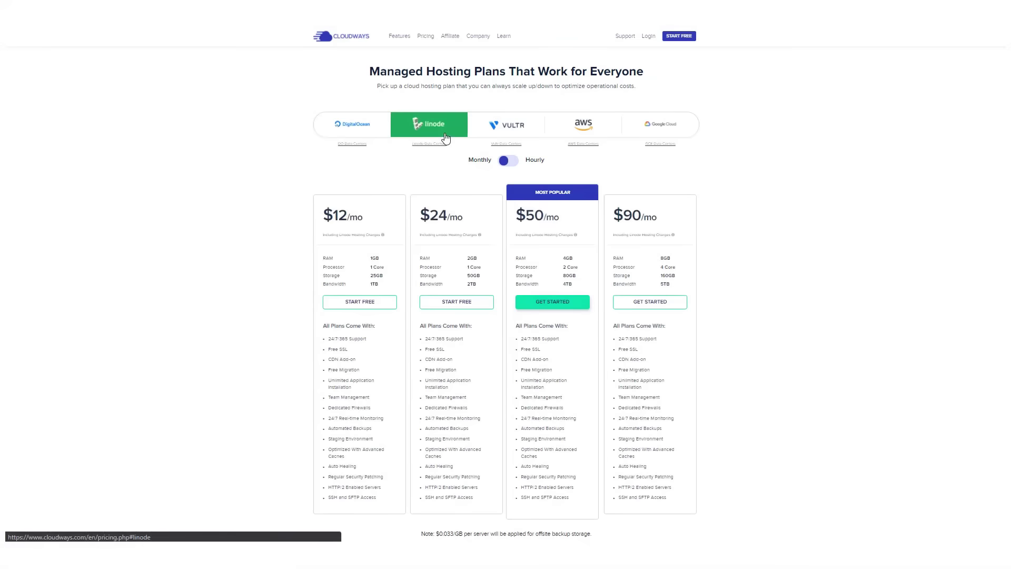
left_click(527, 136)
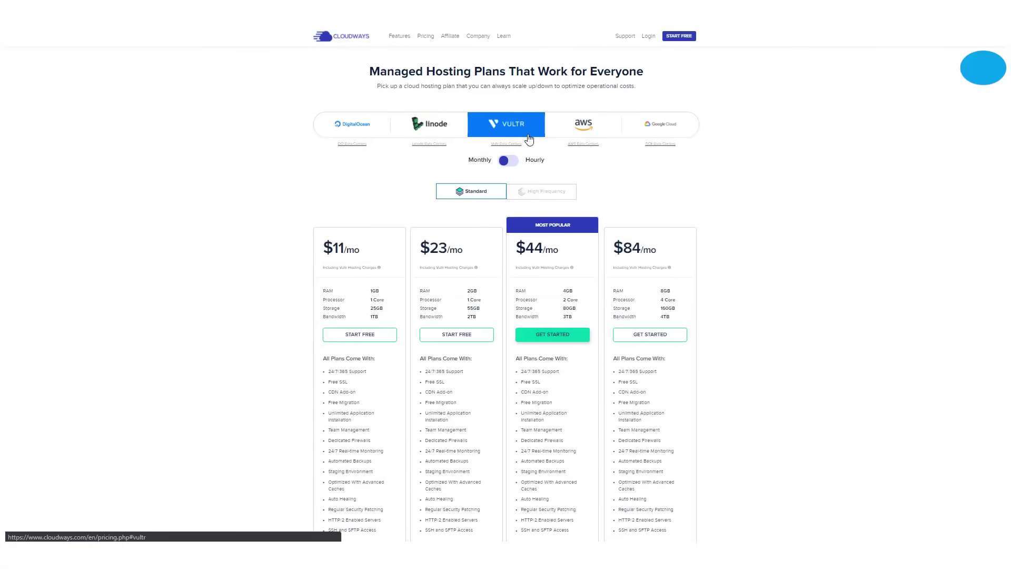
left_click(613, 139)
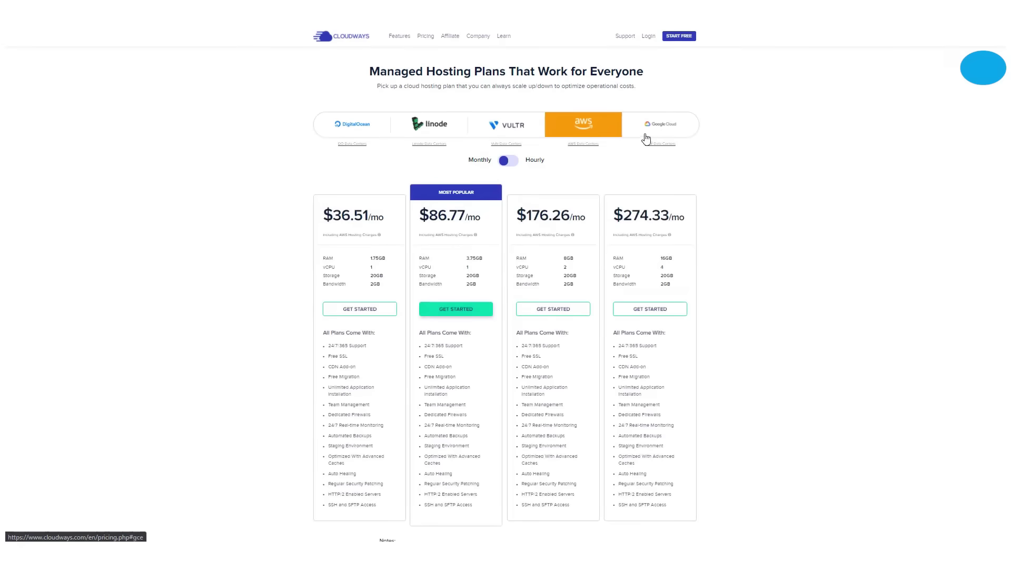
left_click(669, 133)
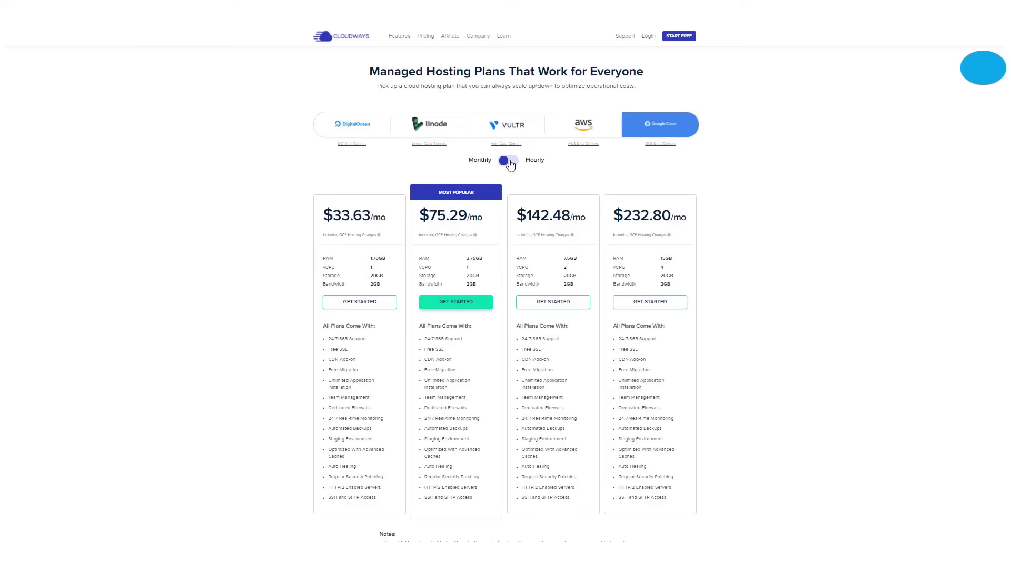
left_click(509, 161)
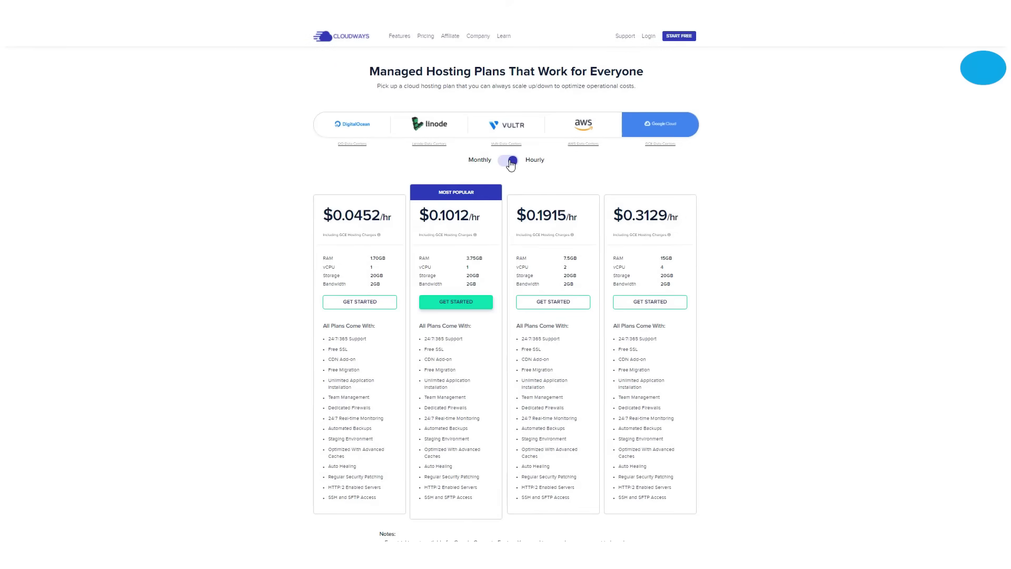
left_click(509, 162)
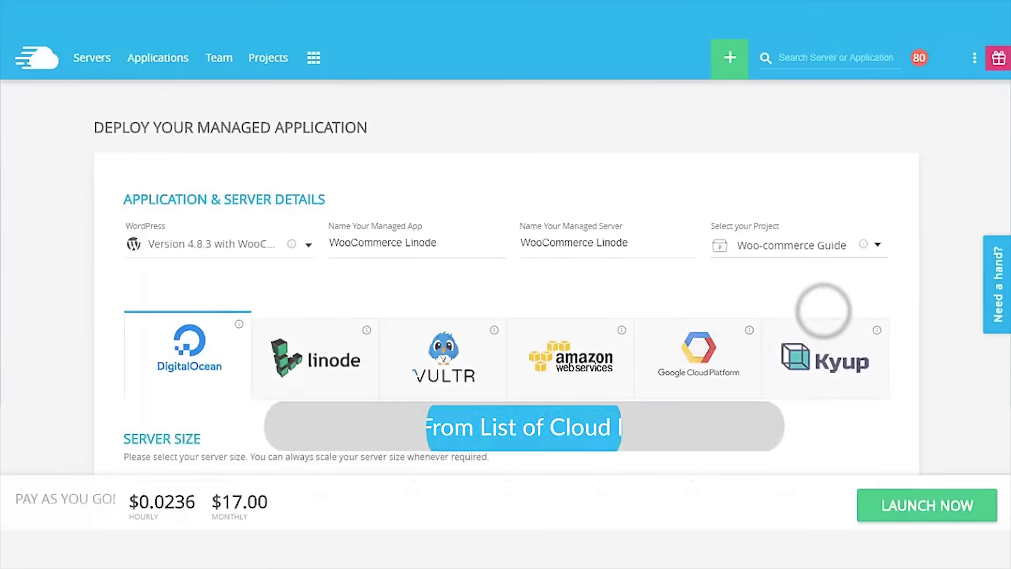
Scroll back to the top of the WooCommerce Linode deployment form.
scroll(247, 431, "up", 3)
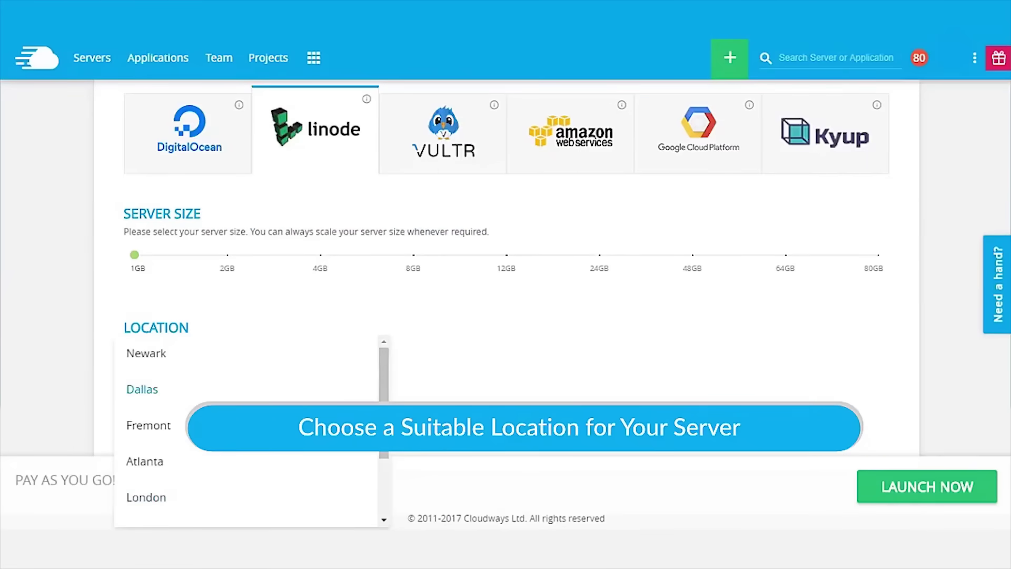